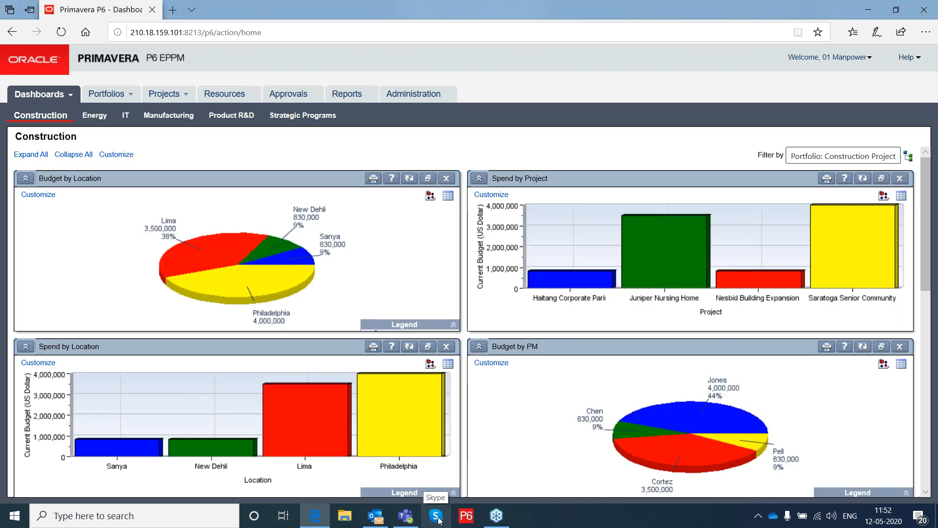
Open resource administration and set the HWI Employee resource's internal rate to 120/h for the effective date 01-Jan-15.
{"action": "mouse_move", "coordinate": [406, 516]}
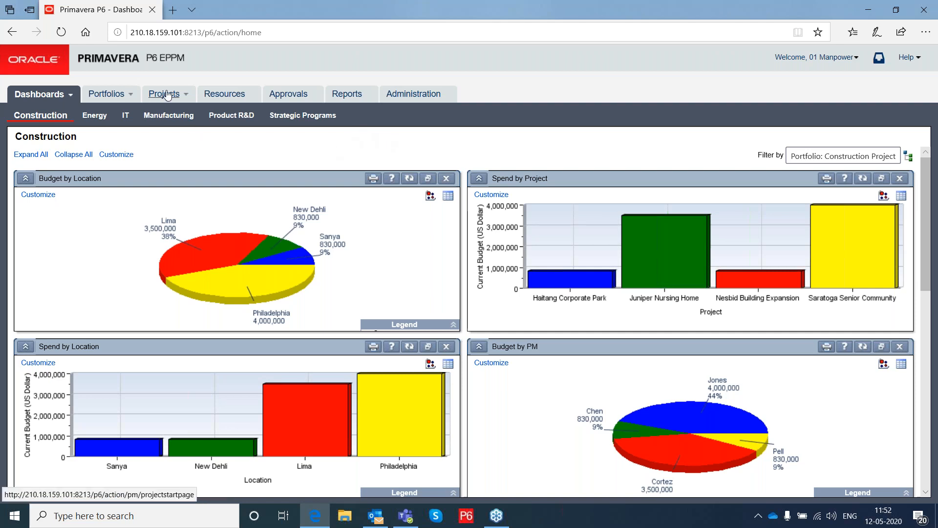
{"action": "left_click", "coordinate": [219, 95]}
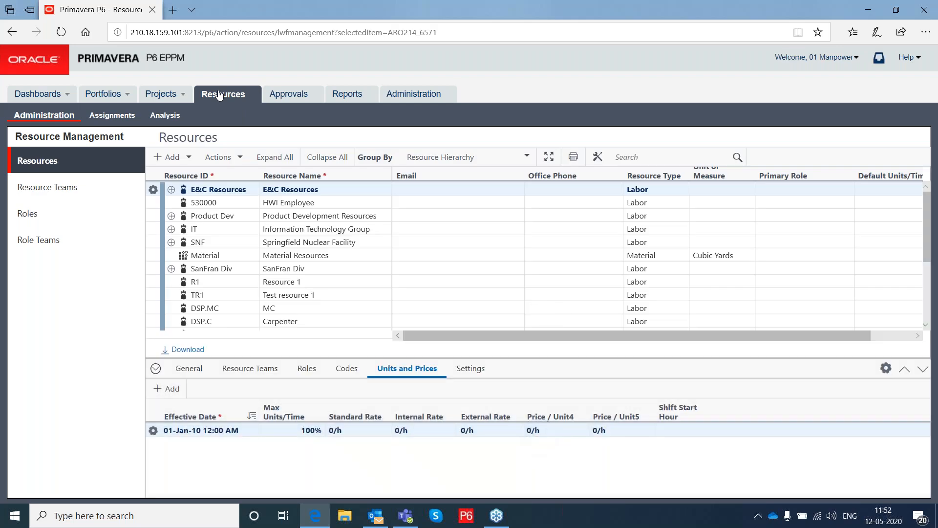
{"action": "left_click", "coordinate": [276, 208]}
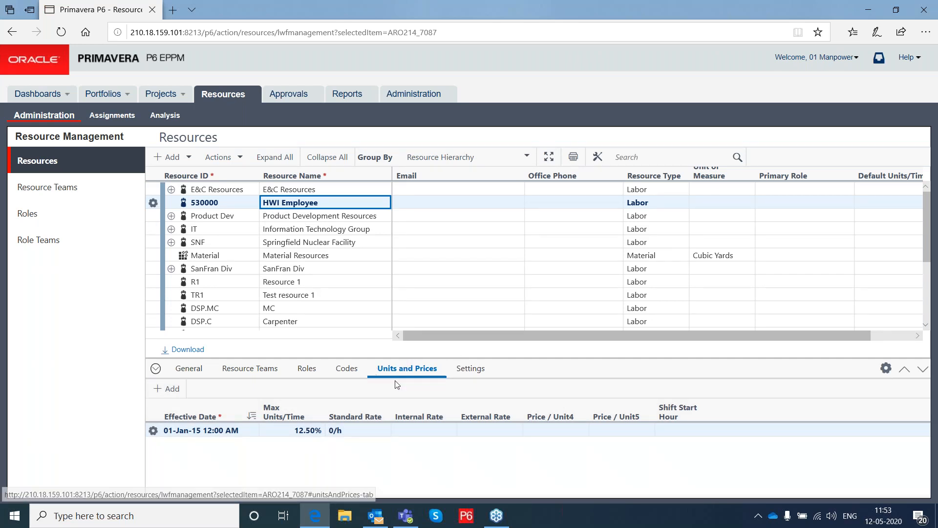
{"action": "left_click", "coordinate": [433, 430]}
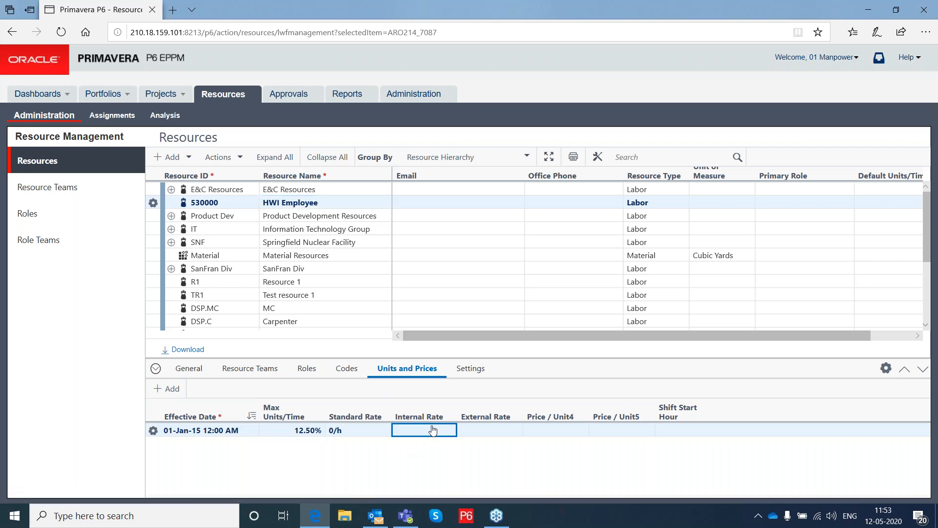
{"action": "left_click", "coordinate": [432, 431]}
{"action": "type", "text": "12"}
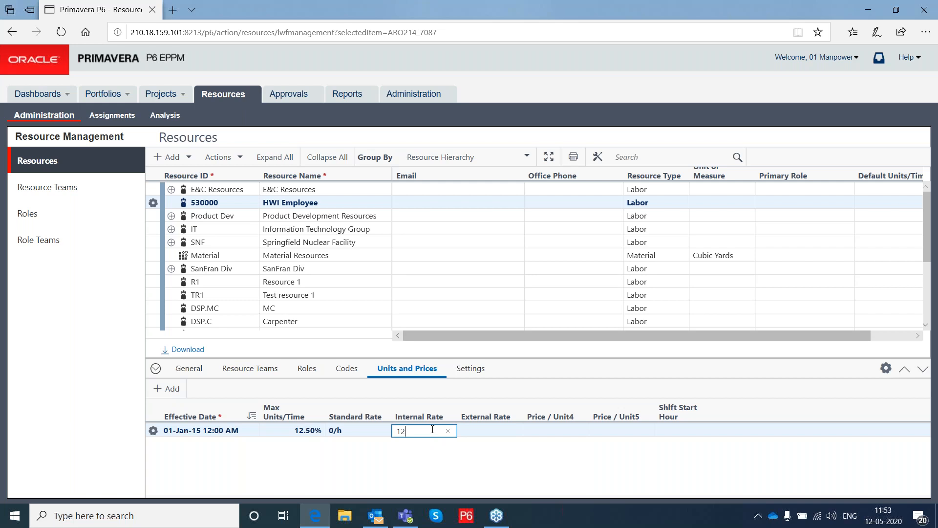
{"action": "type", "text": "0"}
{"action": "key", "text": "Return"}
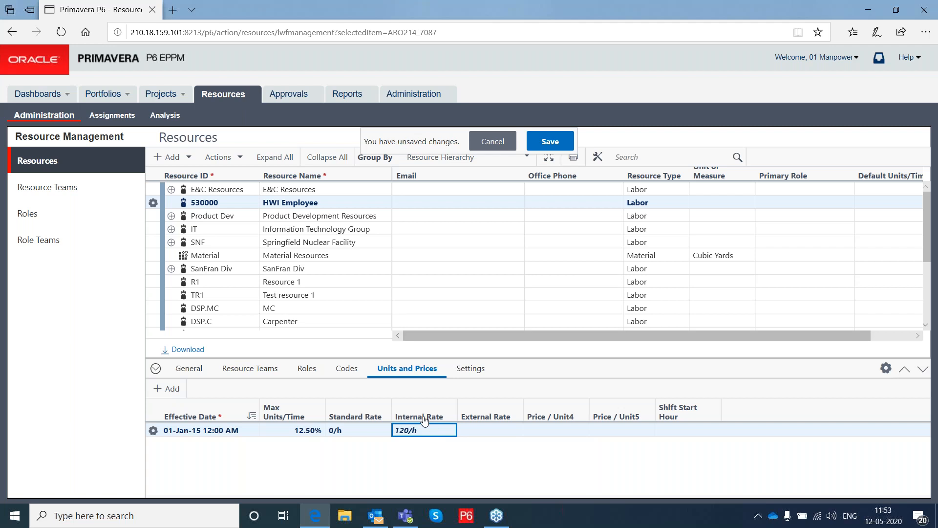
Add a rate entry for HWI Employee effective 12-May-20 with an internal rate of 180/h and save it.
{"action": "left_click", "coordinate": [229, 431]}
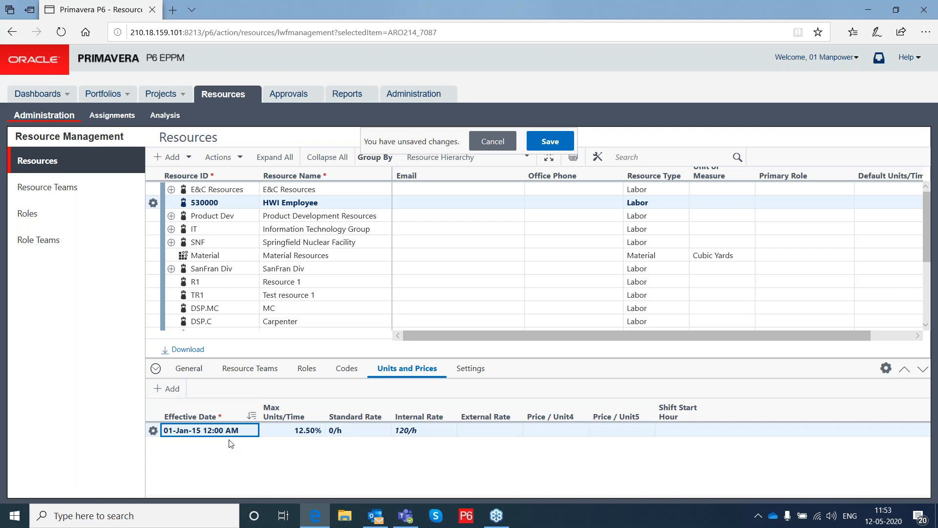
{"action": "left_click", "coordinate": [153, 432]}
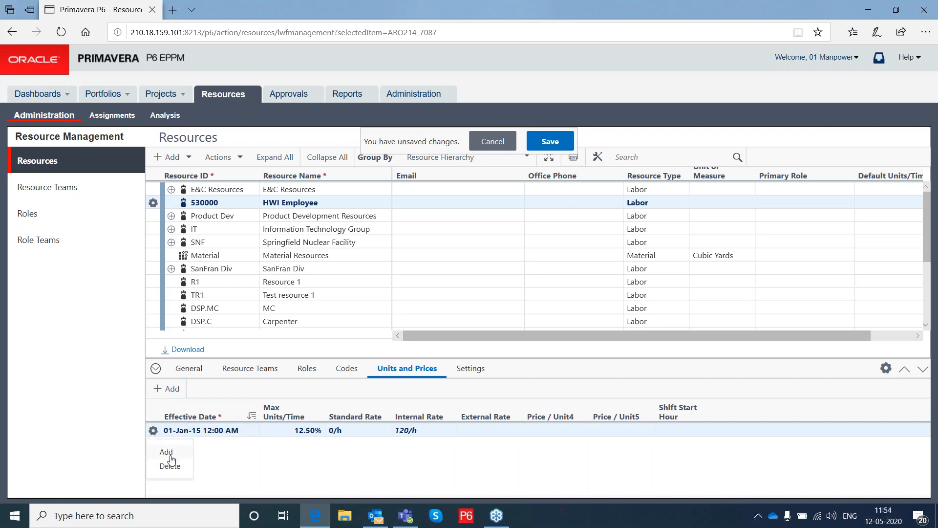
{"action": "left_click", "coordinate": [166, 453]}
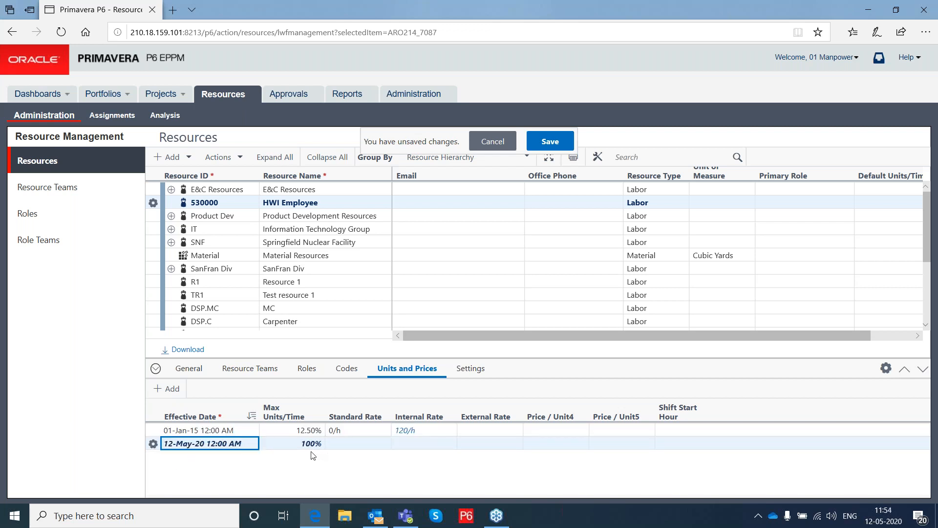
{"action": "left_click", "coordinate": [422, 444]}
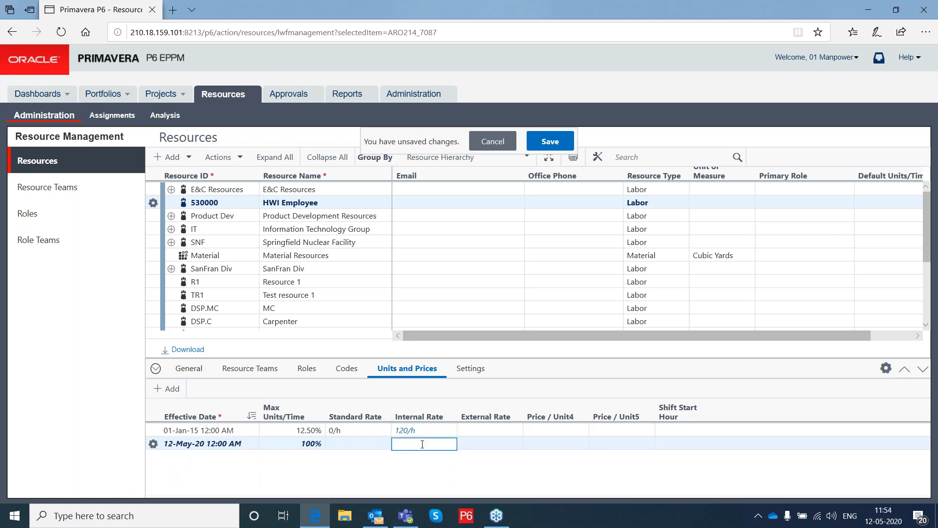
{"action": "type", "text": "180"}
{"action": "key", "text": "Return"}
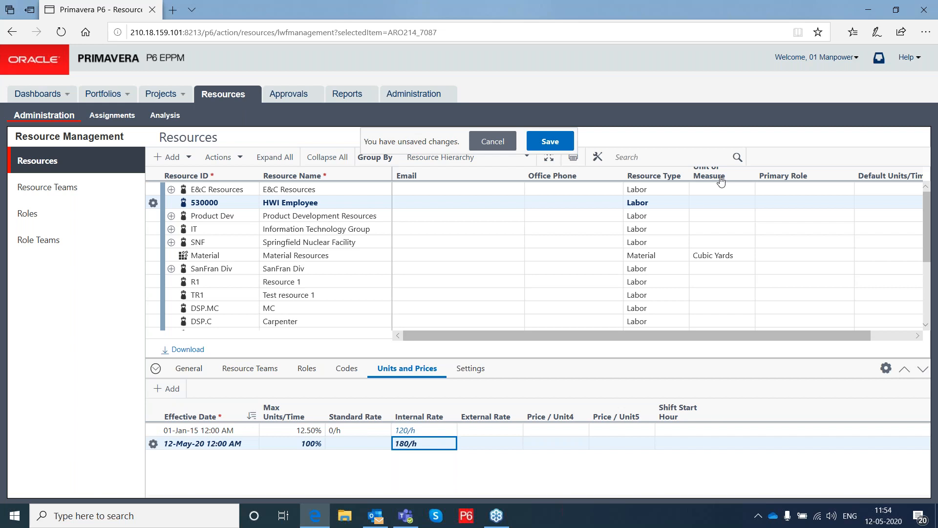
{"action": "left_click", "coordinate": [549, 142]}
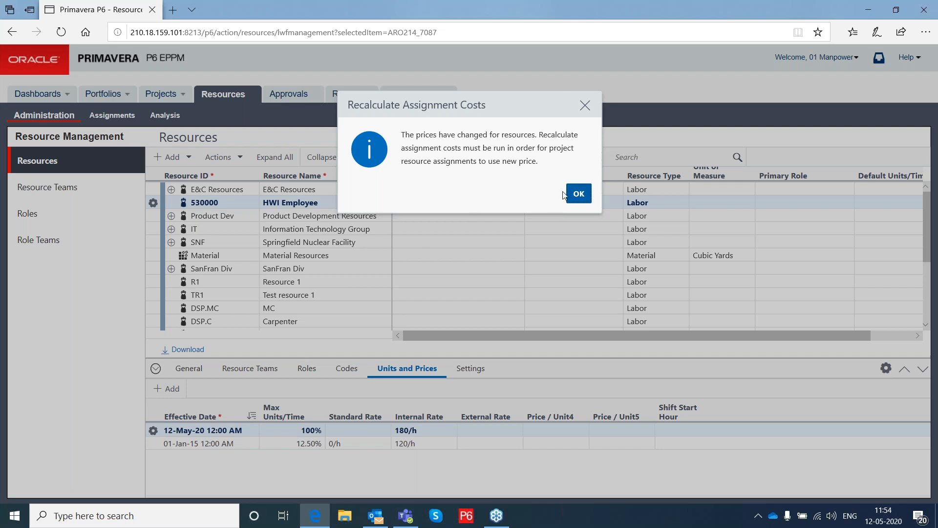
{"action": "left_click", "coordinate": [579, 194]}
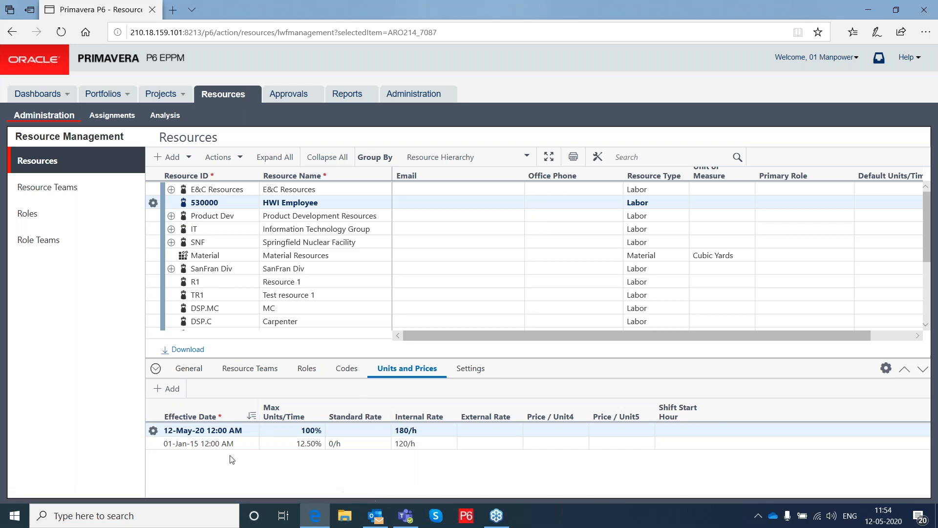
Change the effective date of HWI Employee's 120/h rate entry to today, 12-May-20 11:54 AM, and save.
{"action": "left_click", "coordinate": [186, 449]}
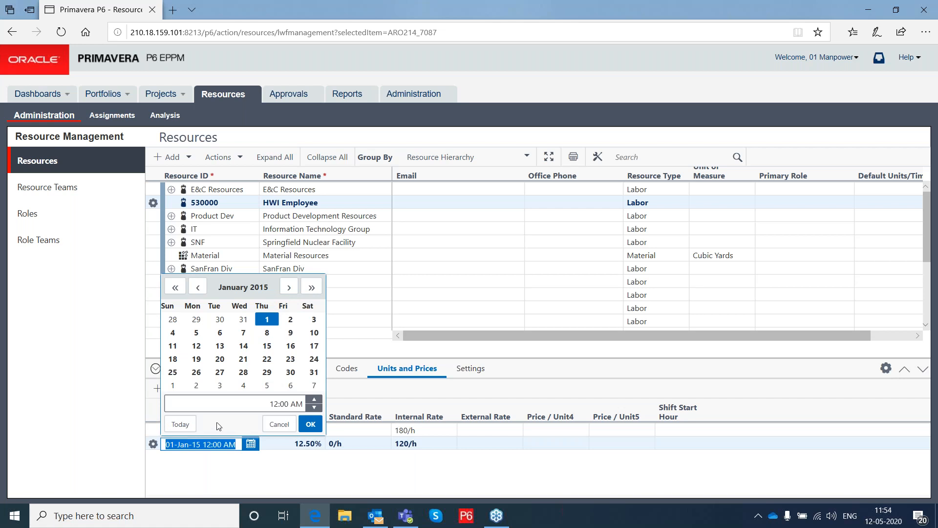
{"action": "left_click", "coordinate": [181, 426]}
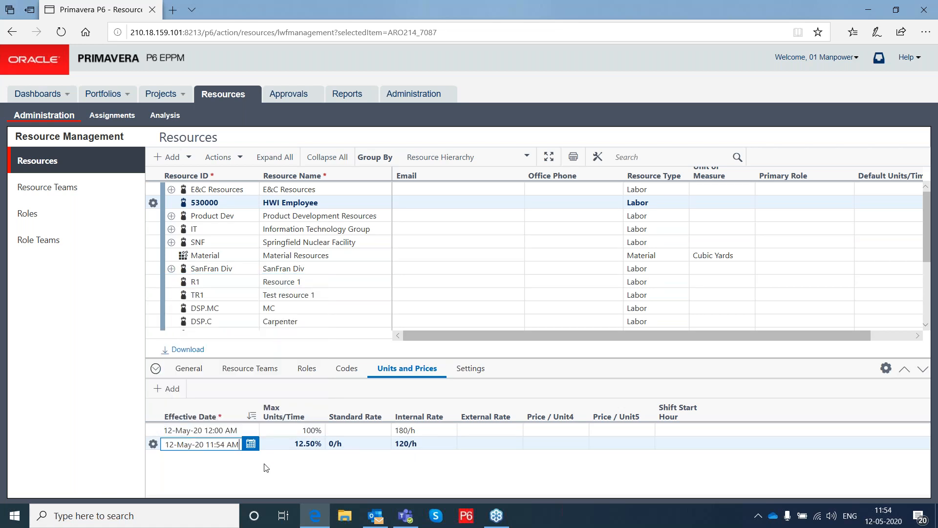
{"action": "left_click", "coordinate": [253, 479]}
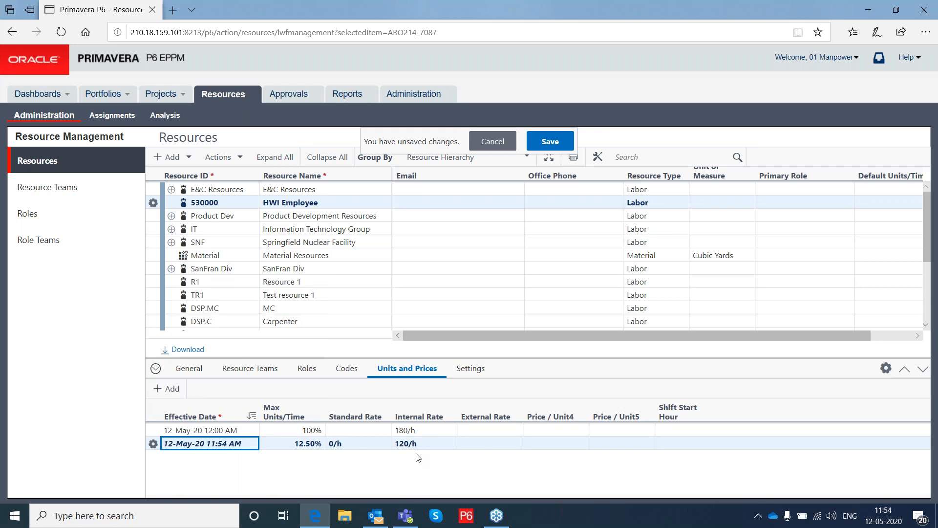
{"action": "left_click", "coordinate": [551, 144]}
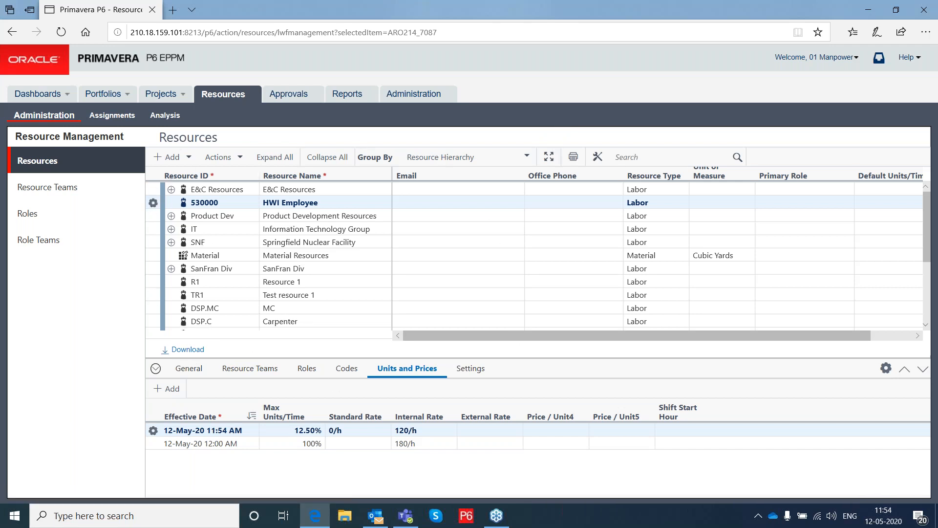
Open the resource analysis for DSP.PA - Painter and review its activities in the Work From Home Project.
{"action": "left_click", "coordinate": [165, 116]}
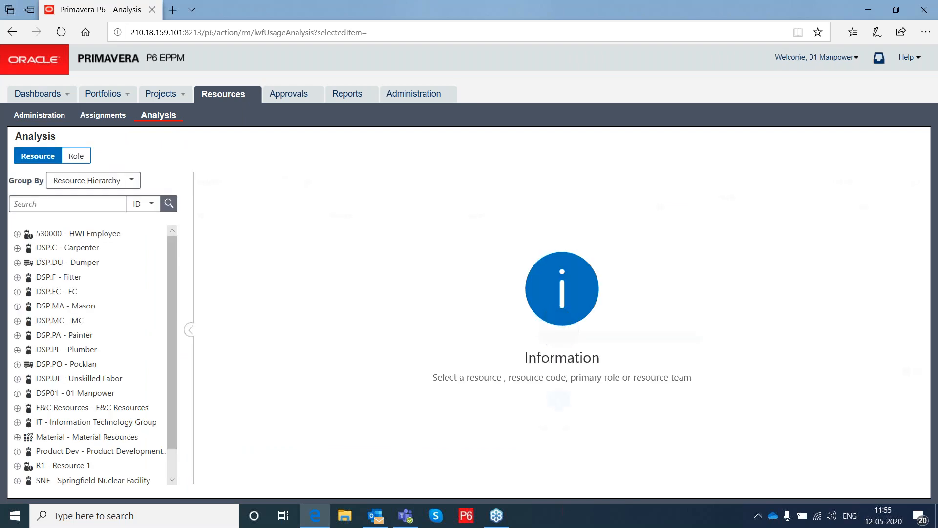
{"action": "left_click", "coordinate": [59, 340]}
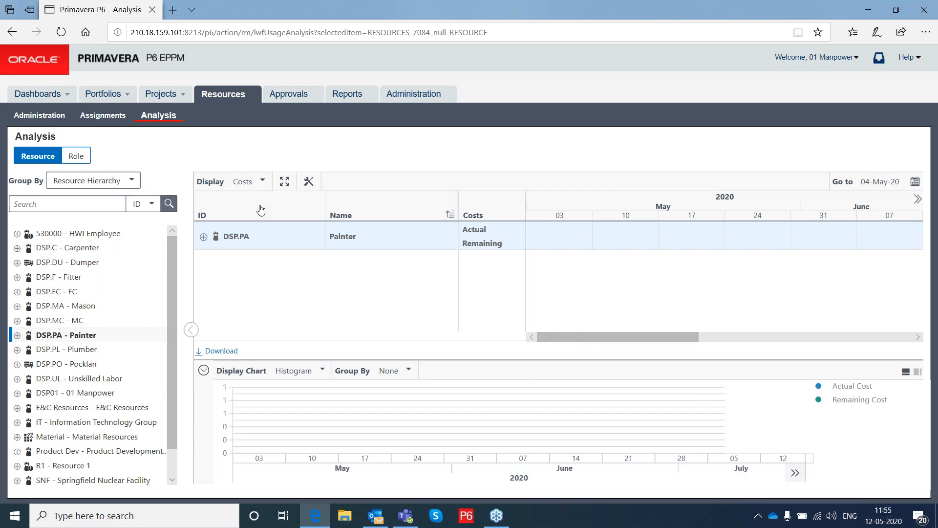
{"action": "left_click", "coordinate": [203, 238]}
{"action": "left_click", "coordinate": [254, 265]}
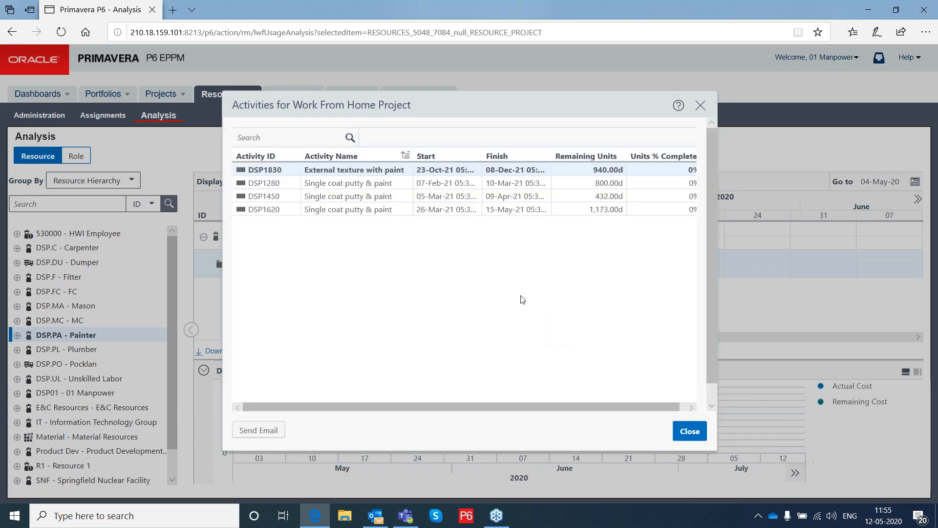
{"action": "left_click", "coordinate": [700, 106]}
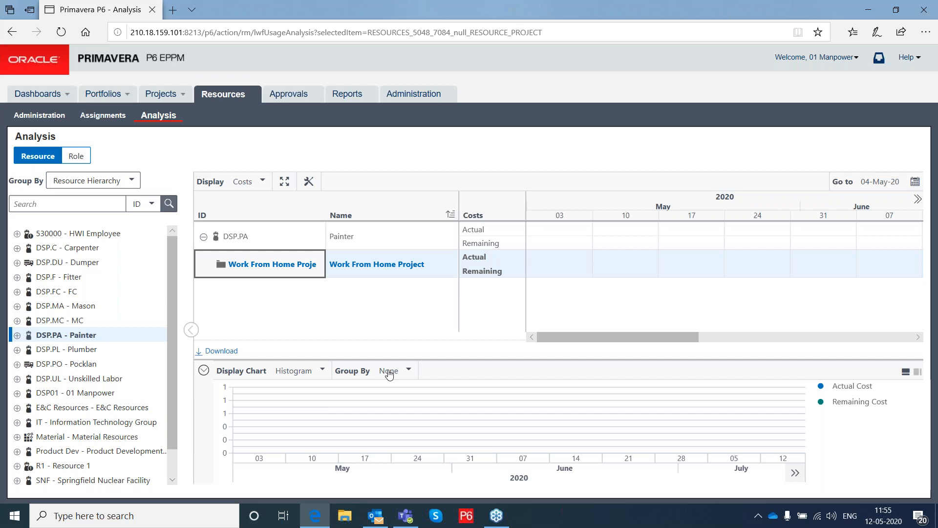
Group the cost chart by projects and check the available chart types, keeping the histogram.
{"action": "left_click", "coordinate": [409, 370]}
{"action": "left_click", "coordinate": [406, 412]}
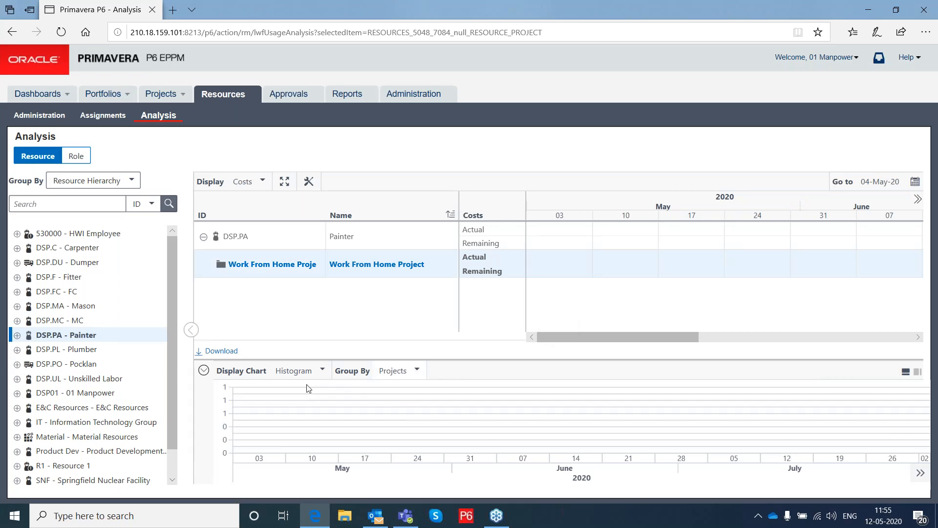
{"action": "left_click", "coordinate": [319, 372]}
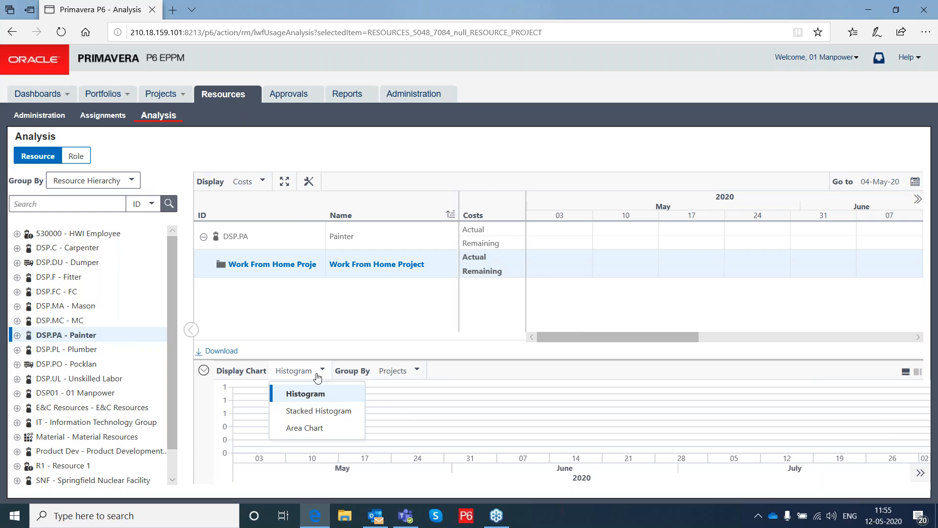
{"action": "left_click", "coordinate": [549, 172]}
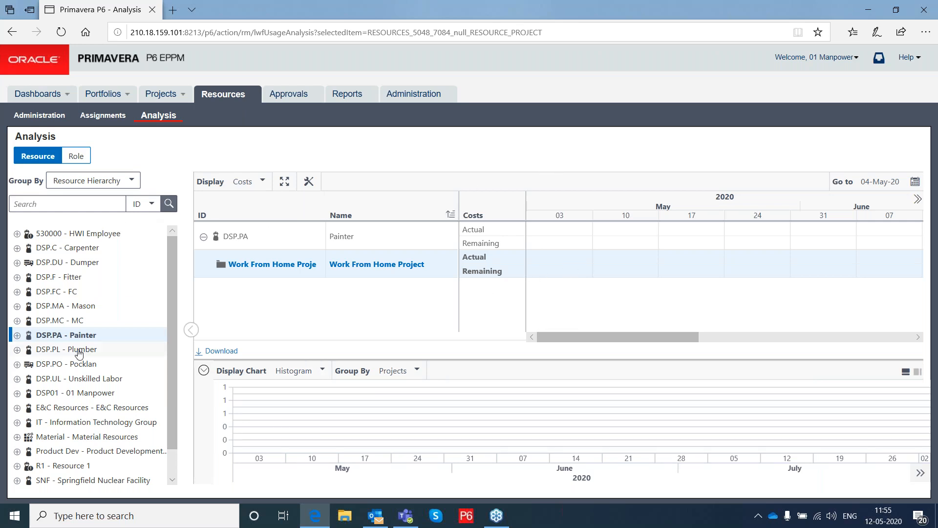
Display the cost analysis and histogram of R1 - Resource 1 for Test Project 4.
{"action": "left_click", "coordinate": [63, 466]}
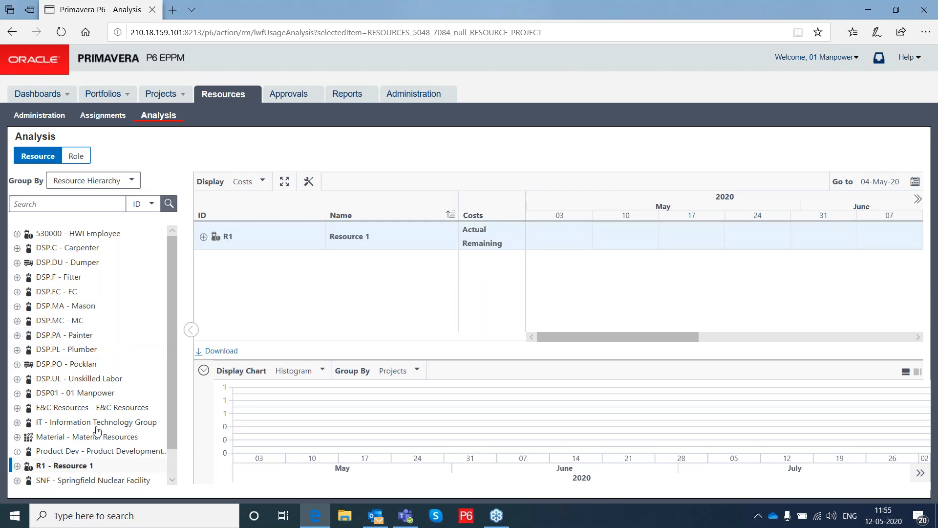
{"action": "left_click", "coordinate": [204, 238]}
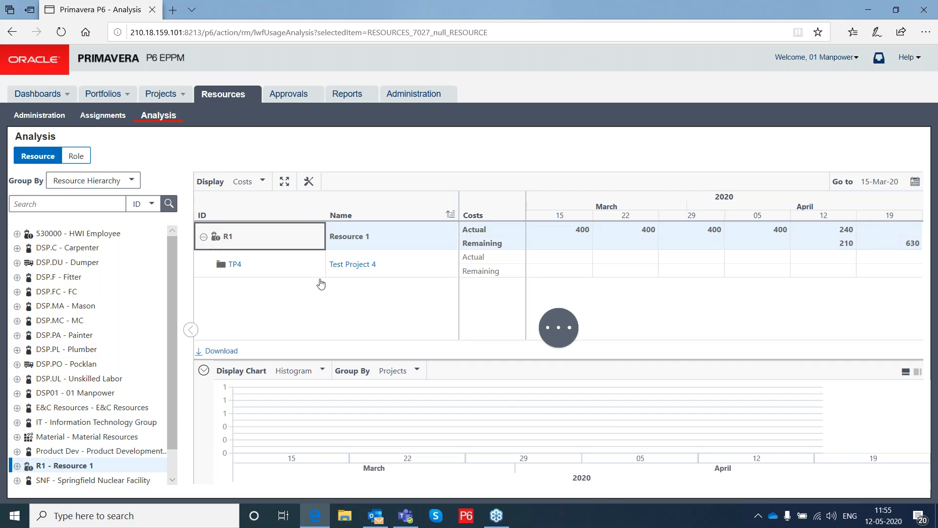
{"action": "left_click", "coordinate": [317, 272]}
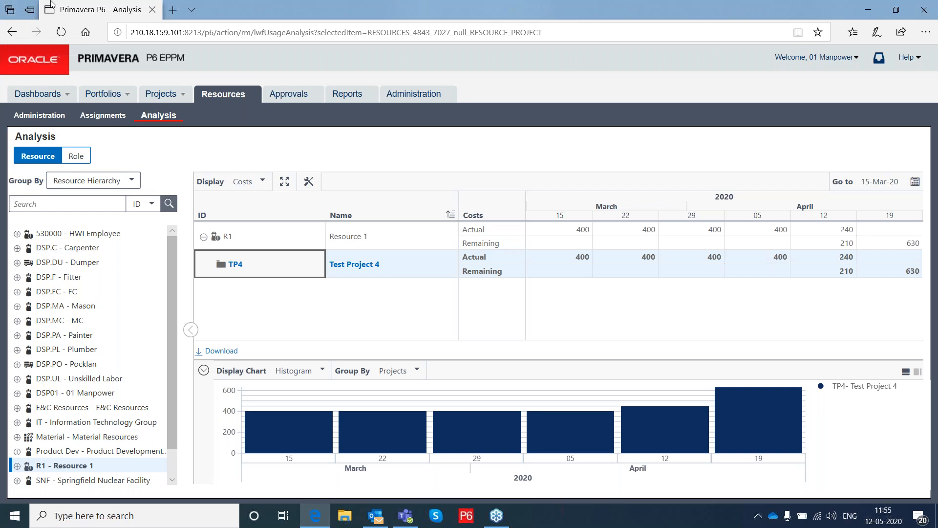
Open the City Center Office Building Expansion activities and review the resource assignments of Install Underground Water Lines (EC1320) under Foundation.
{"action": "left_click", "coordinate": [167, 96]}
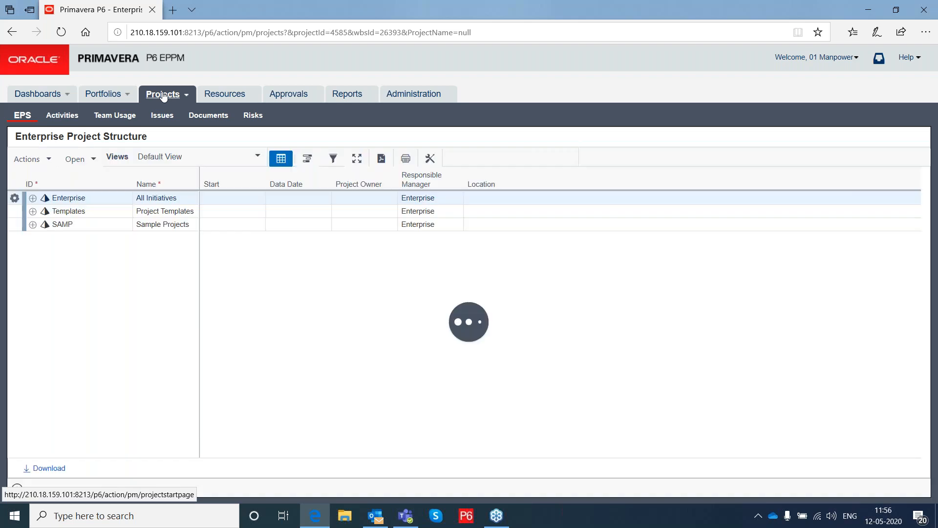
{"action": "left_click", "coordinate": [66, 120]}
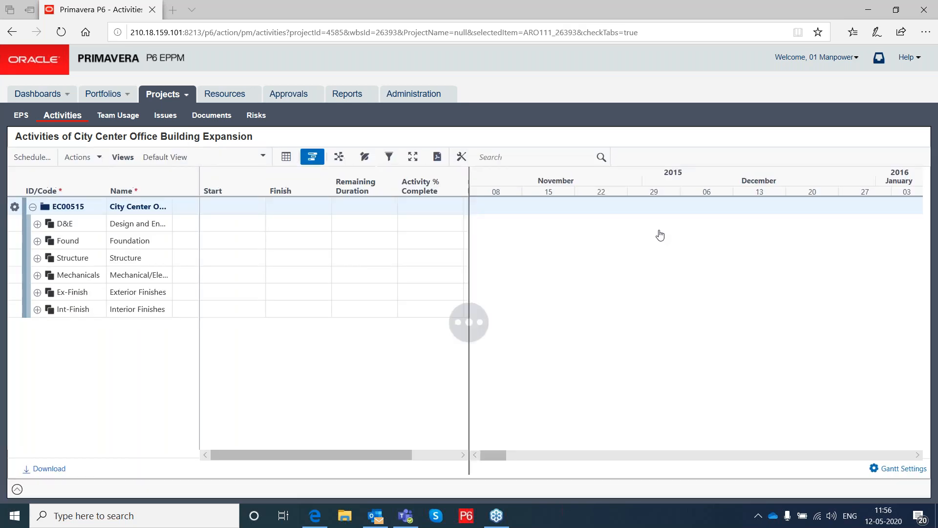
{"action": "left_click", "coordinate": [38, 240]}
{"action": "left_click", "coordinate": [137, 296]}
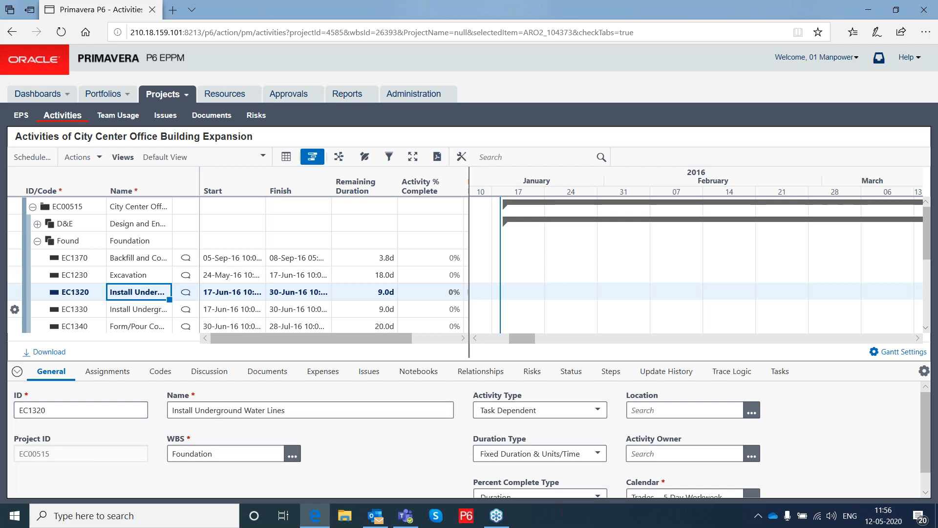
{"action": "left_click", "coordinate": [112, 374]}
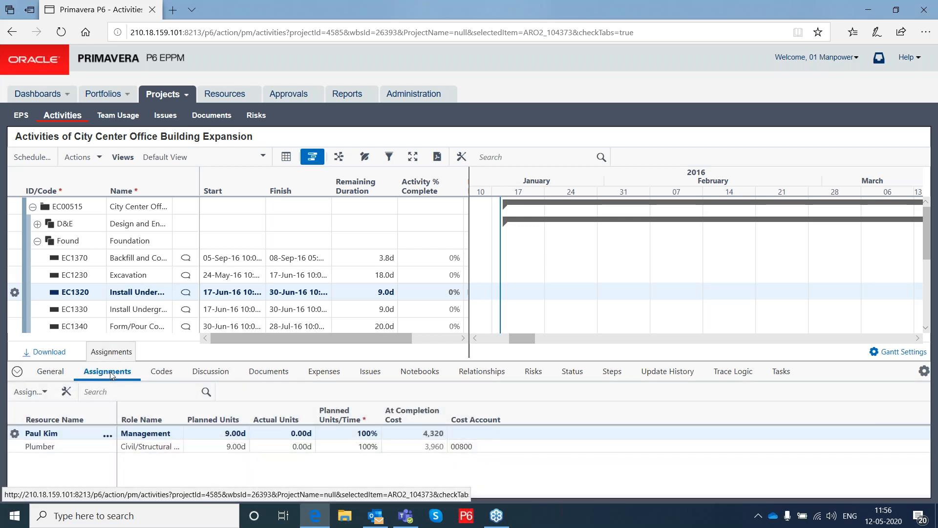
{"action": "left_click", "coordinate": [49, 451]}
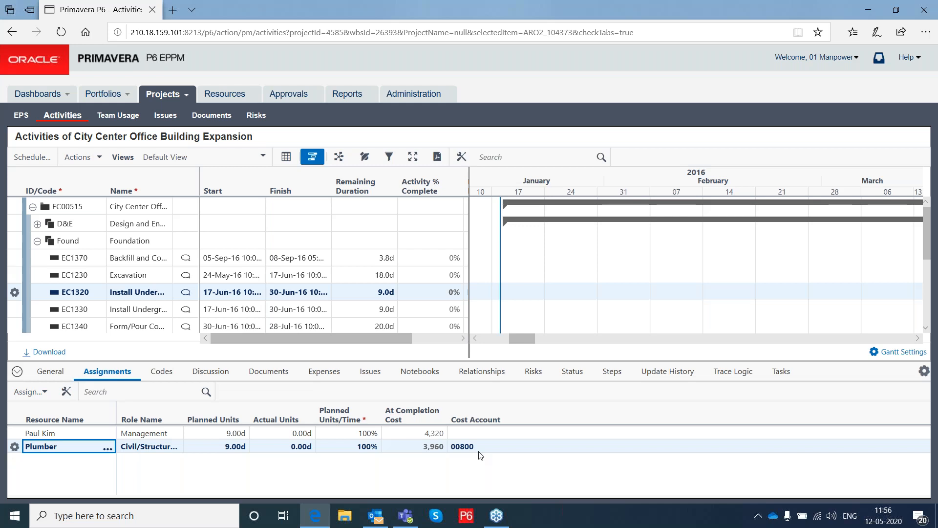
Add an expense item named "Site visit" to the Install Underground Water Lines activity.
{"action": "left_click", "coordinate": [325, 375]}
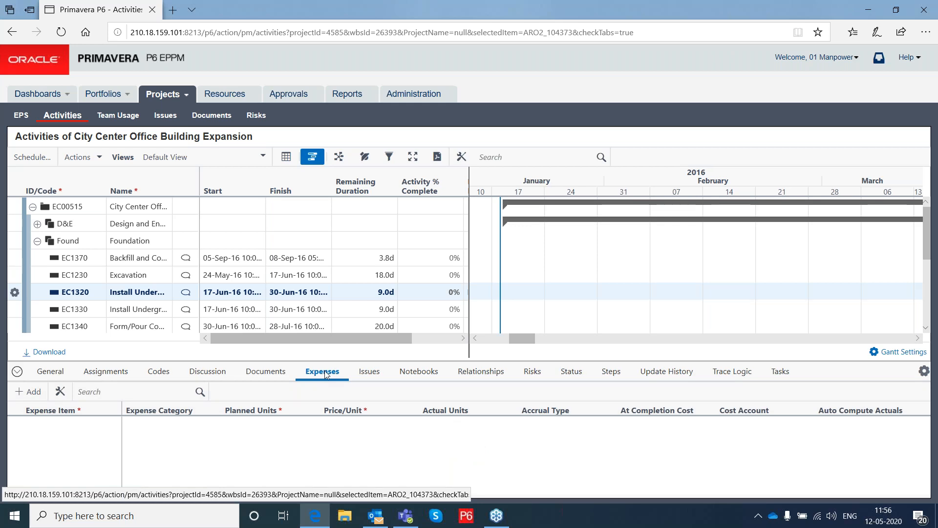
{"action": "left_click", "coordinate": [30, 391]}
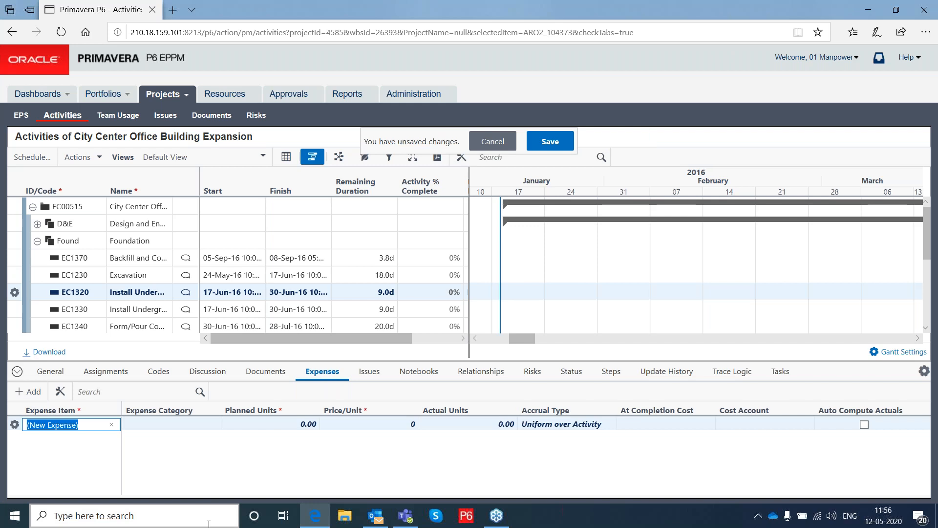
{"action": "type", "text": "Site visit"}
{"action": "key", "text": "Return"}
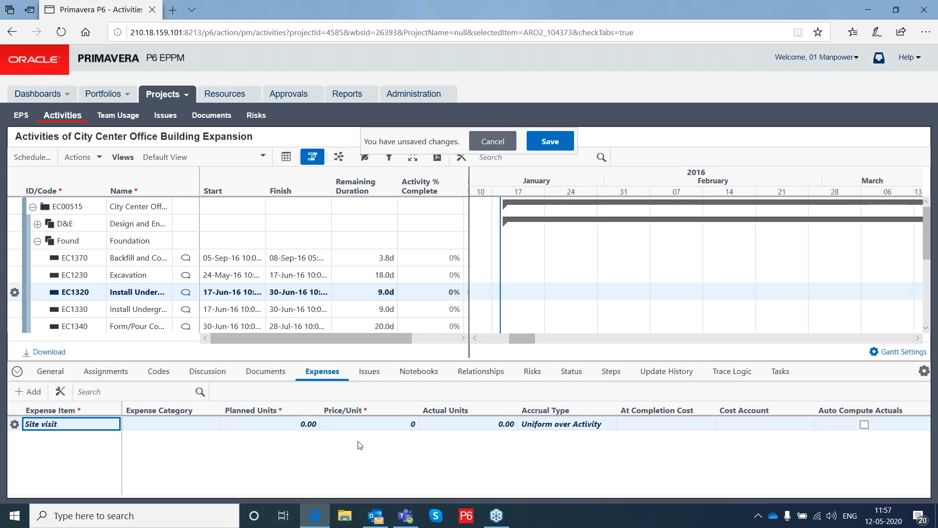
Assign the Travel expense category to the Site visit expense and set 4 planned units at a price per unit of 1500.
{"action": "left_click", "coordinate": [183, 425]}
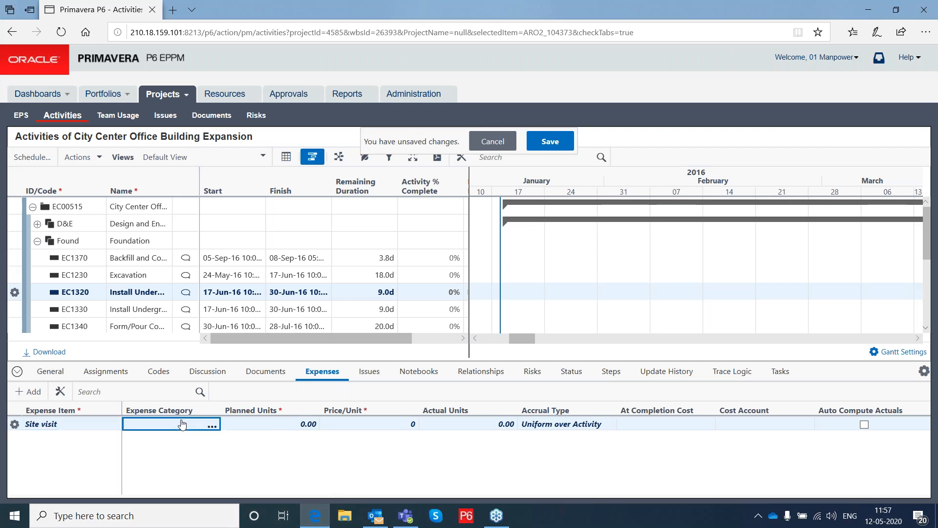
{"action": "left_click", "coordinate": [208, 428]}
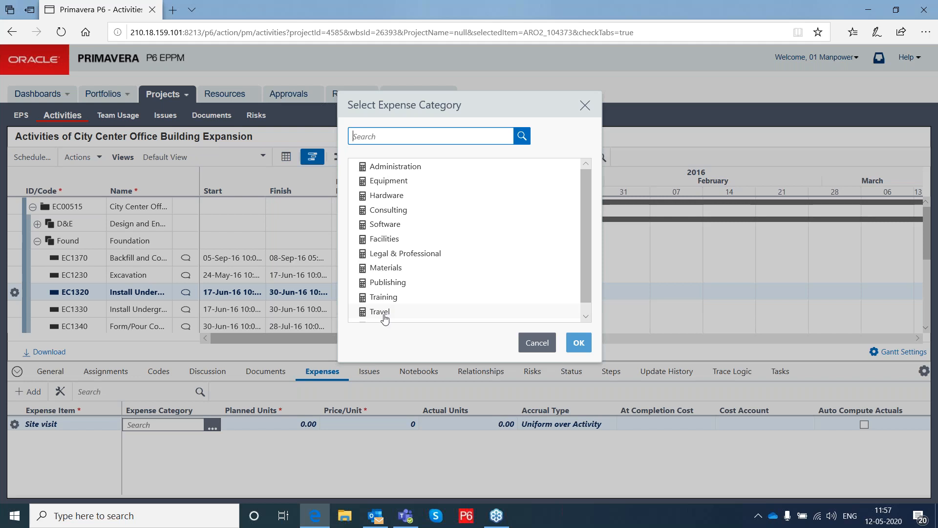
{"action": "double_click", "coordinate": [385, 313]}
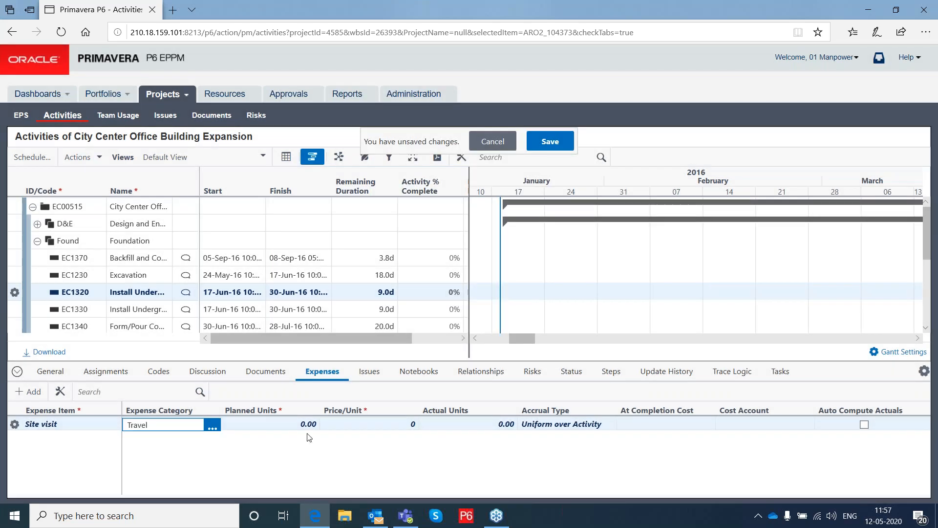
{"action": "left_click", "coordinate": [286, 423]}
{"action": "type", "text": "4"}
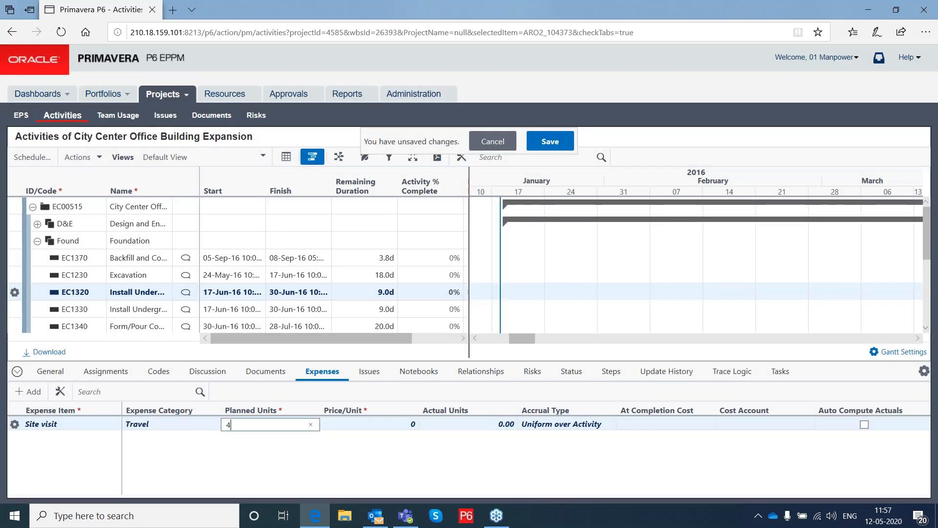
{"action": "left_click", "coordinate": [358, 426]}
{"action": "type", "text": "1500"}
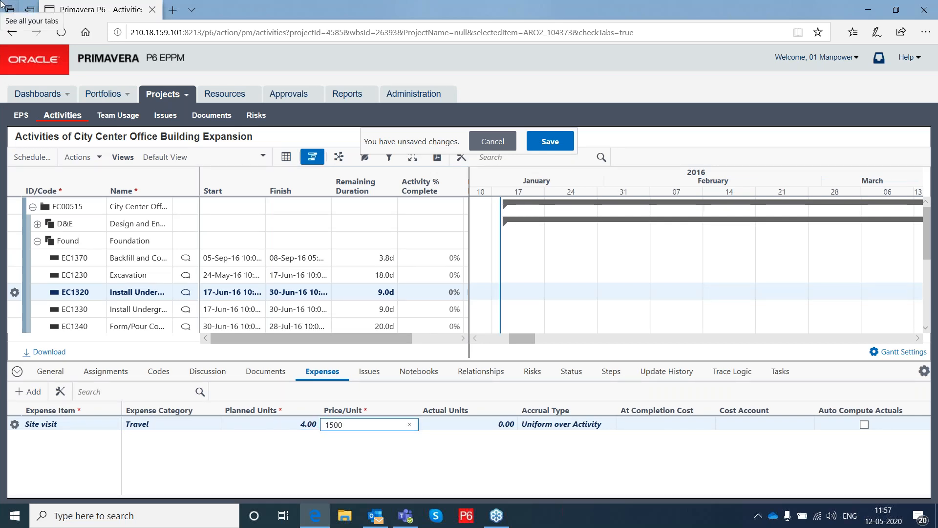
{"action": "key", "text": "Return"}
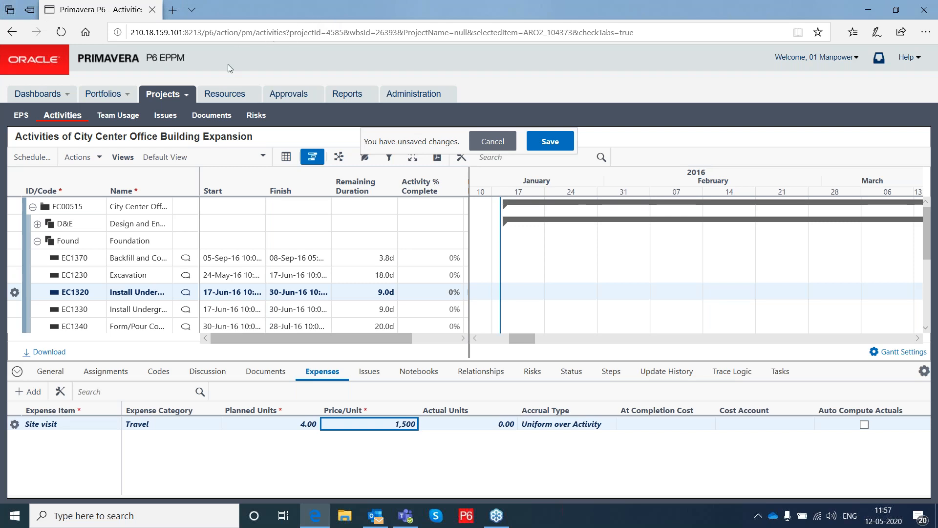
Enable Auto Compute Actuals for the Site visit expense and save the changes to the Install Underground Water Lines activity.
{"action": "left_click", "coordinate": [864, 425]}
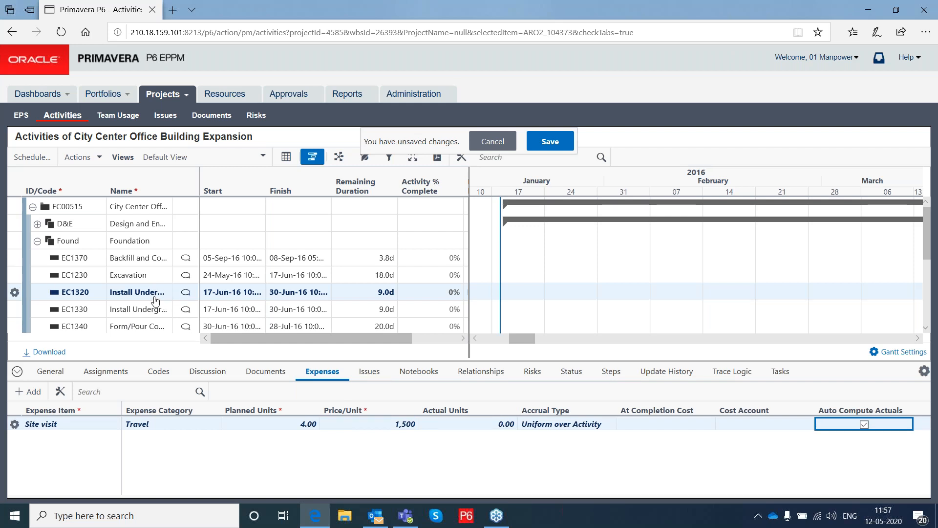
{"action": "left_click", "coordinate": [139, 296]}
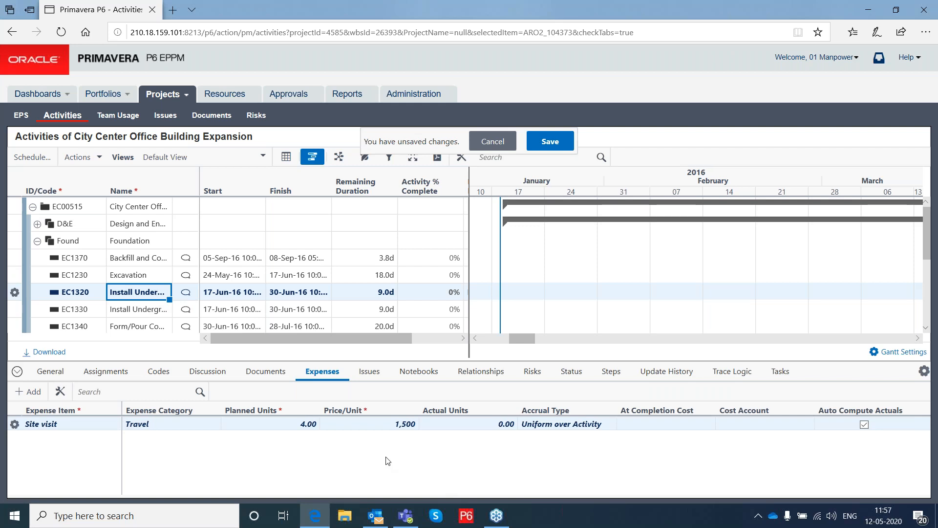
{"action": "left_click", "coordinate": [550, 143]}
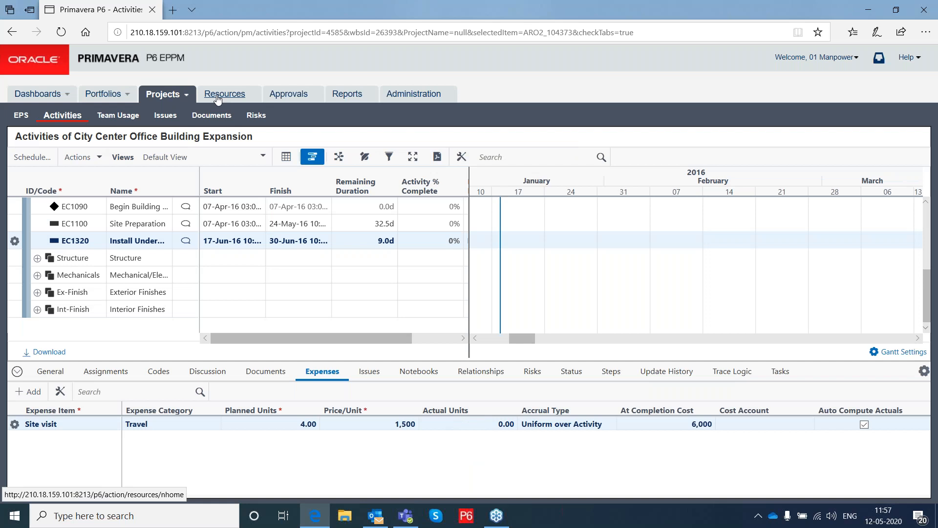
Open the resource administration and review the settings of R1 - Resource 1, including its cost calculation and currency options.
{"action": "left_click", "coordinate": [218, 96]}
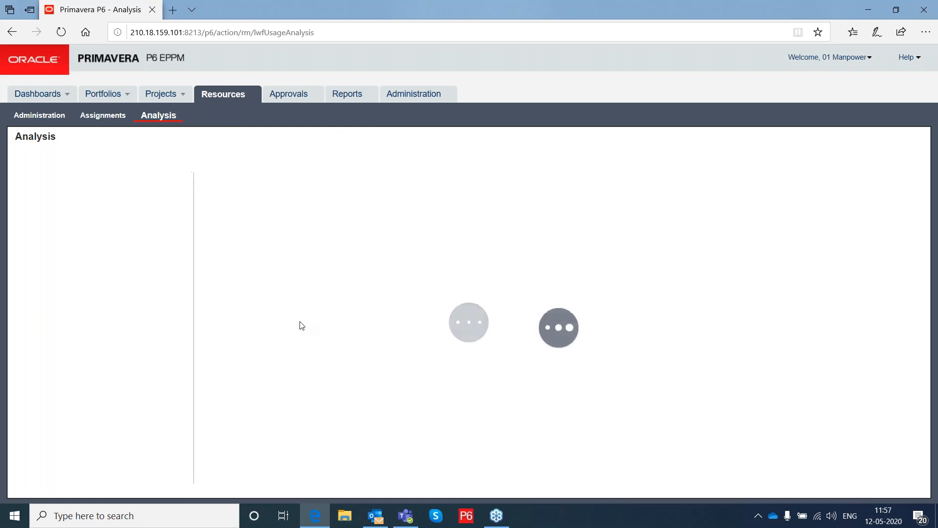
{"action": "left_click", "coordinate": [39, 115]}
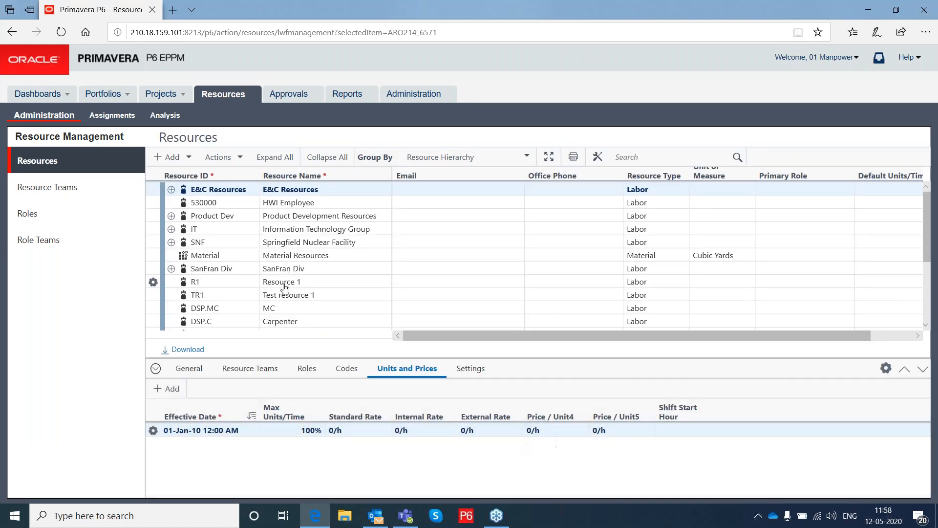
{"action": "left_click", "coordinate": [284, 284]}
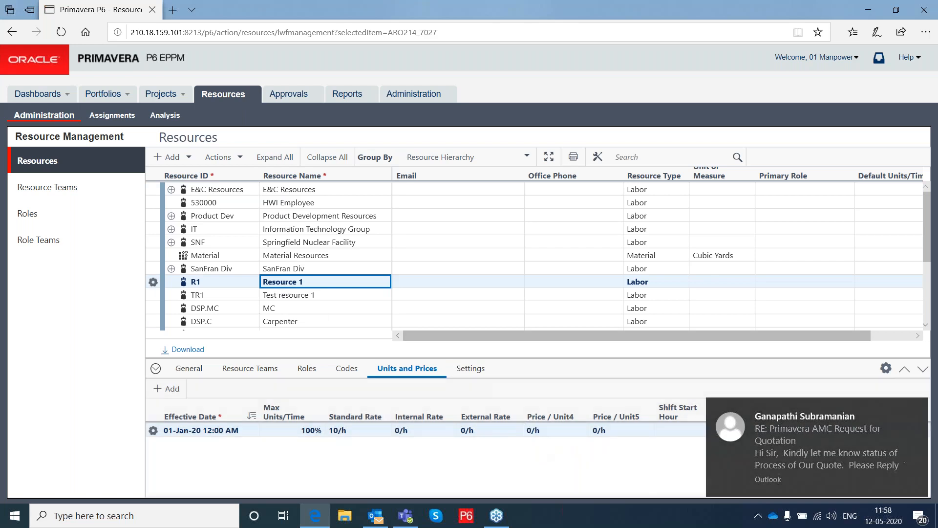
{"action": "left_click", "coordinate": [476, 369]}
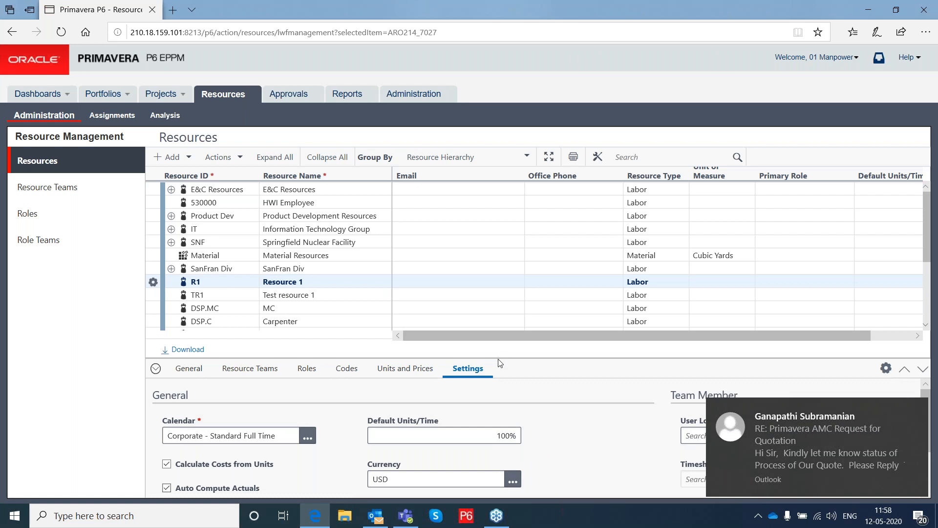
{"action": "left_click_drag", "start_coordinate": [499, 362], "coordinate": [501, 300]}
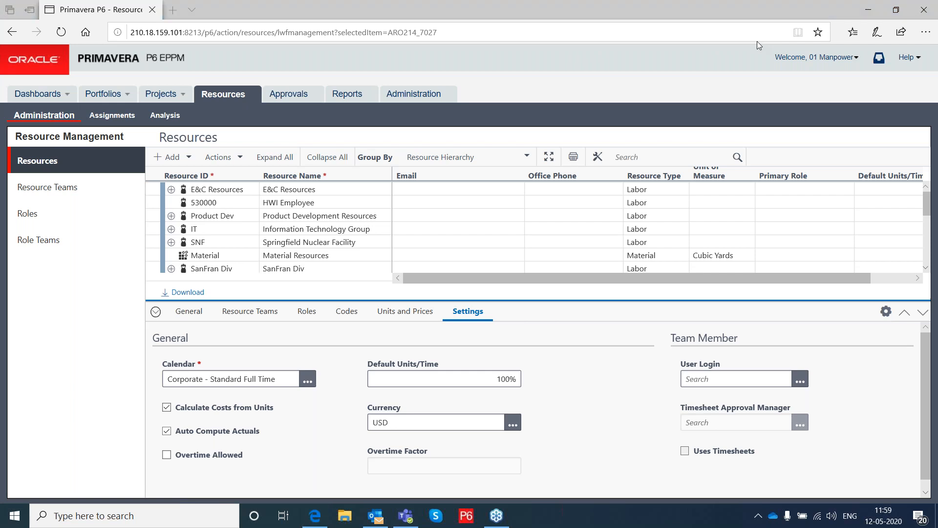
{"action": "left_click", "coordinate": [856, 57]}
{"action": "left_click", "coordinate": [576, 103]}
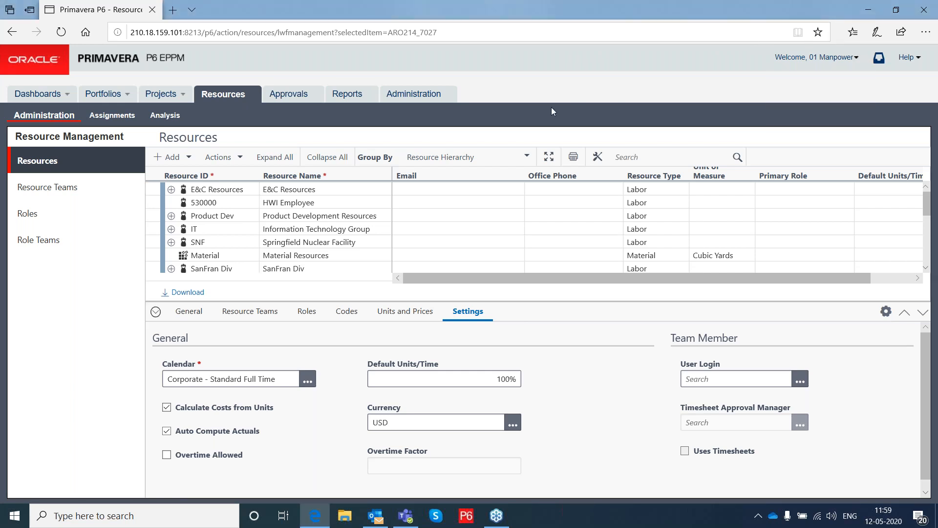
Check the default rate type for new assignments in the project preferences of NRG01000 under Energy, leaving them unchanged.
{"action": "left_click", "coordinate": [172, 97]}
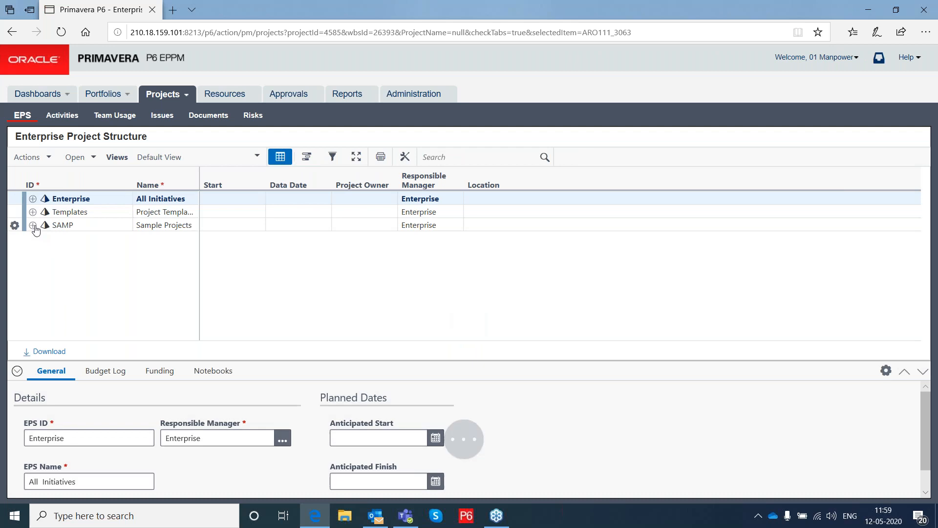
{"action": "left_click", "coordinate": [33, 199]}
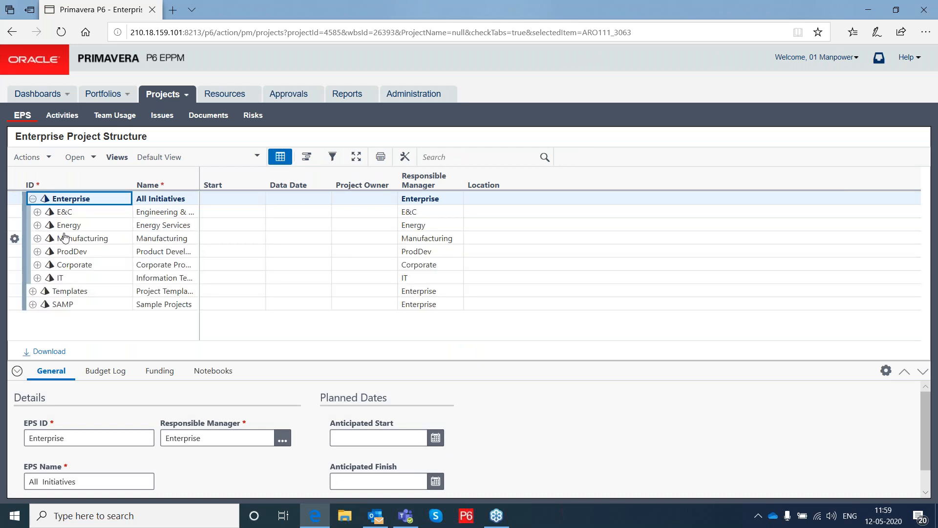
{"action": "left_click", "coordinate": [38, 226]}
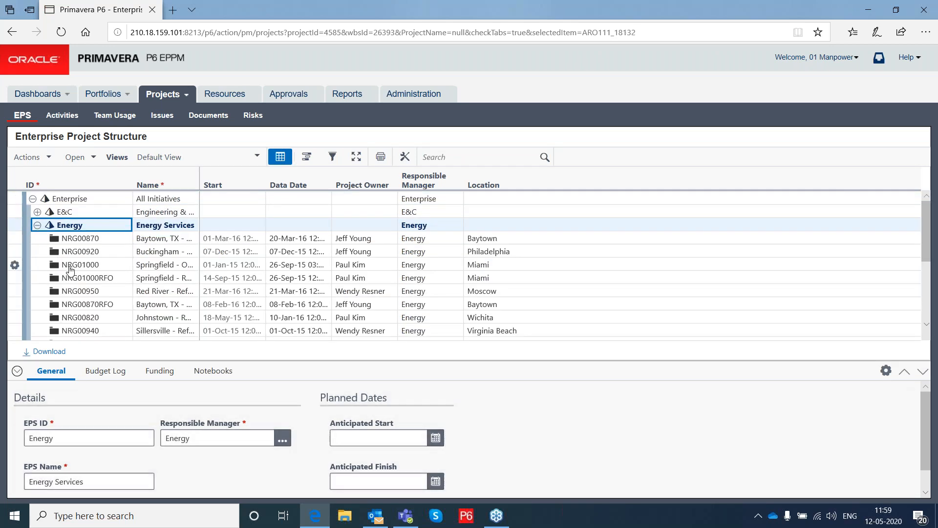
{"action": "left_click", "coordinate": [74, 268]}
{"action": "right_click", "coordinate": [74, 268]}
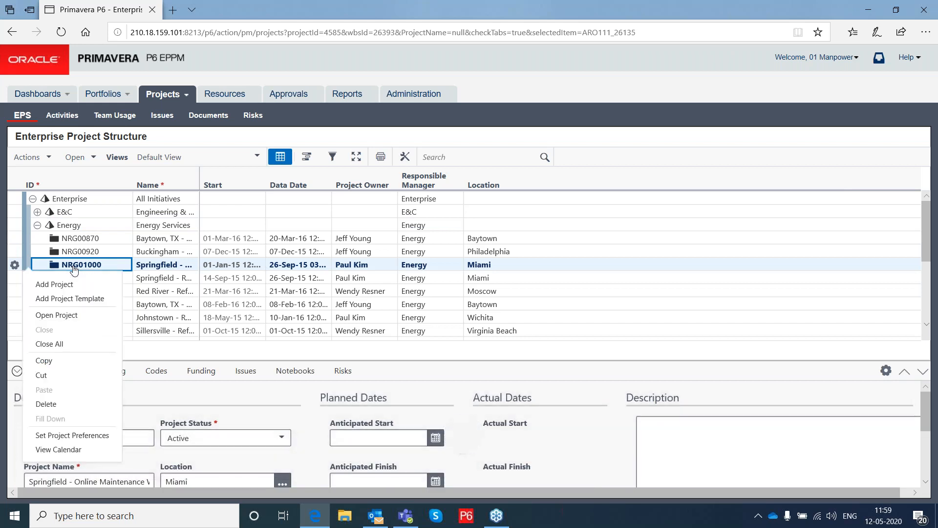
{"action": "left_click", "coordinate": [69, 436]}
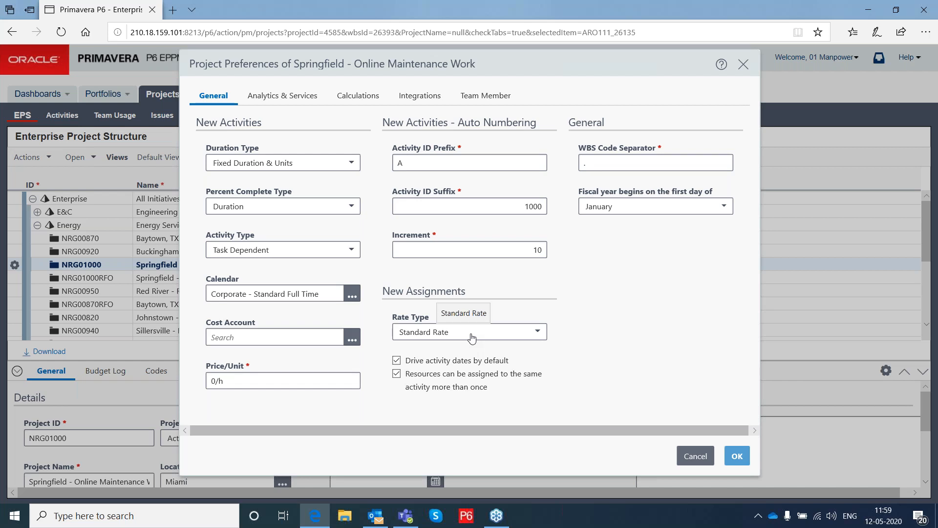
{"action": "left_click", "coordinate": [693, 457]}
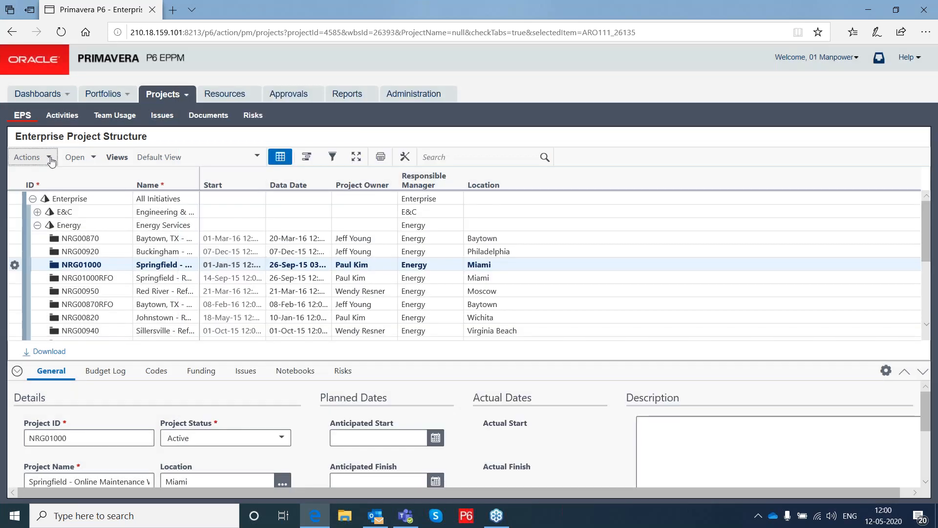
Check the actions available for the enterprise project structure and for the City Center Office Building Expansion activities, including Recalculate Assignment Costs.
{"action": "left_click", "coordinate": [50, 158]}
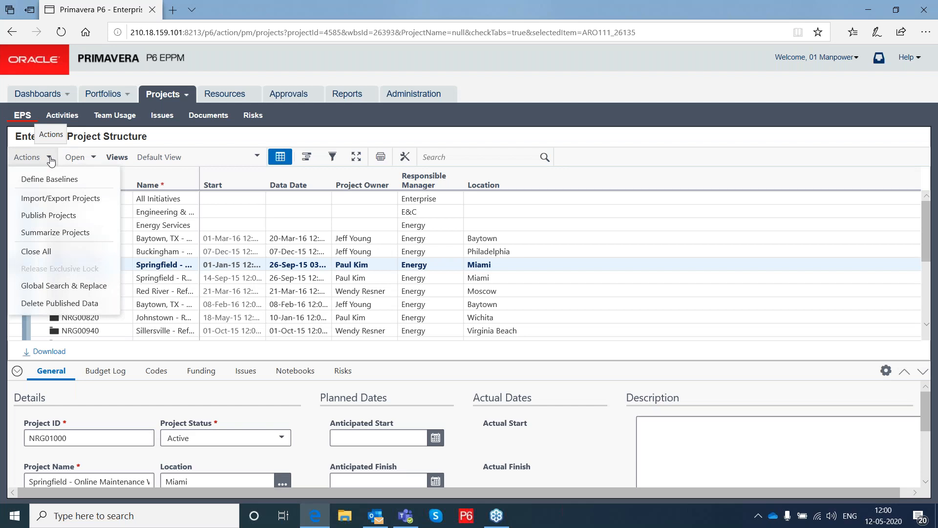
{"action": "left_click", "coordinate": [243, 213]}
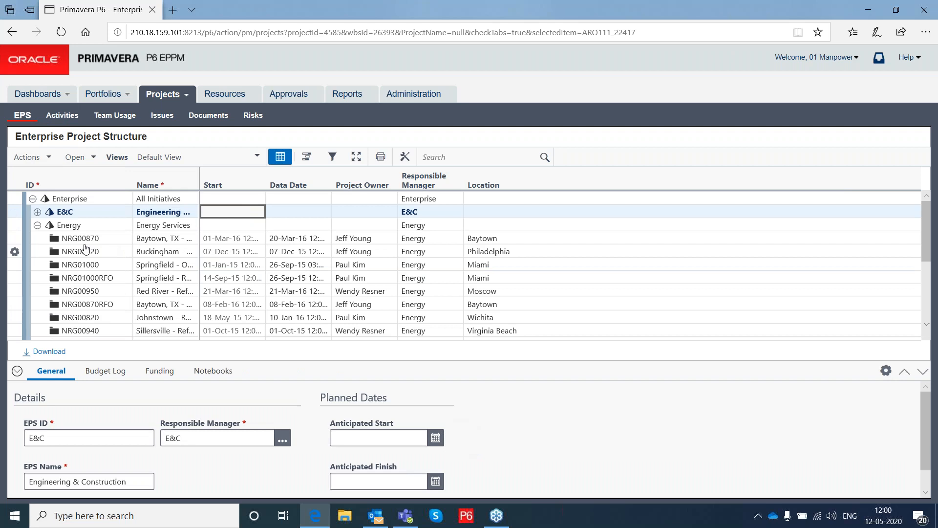
{"action": "left_click", "coordinate": [68, 119]}
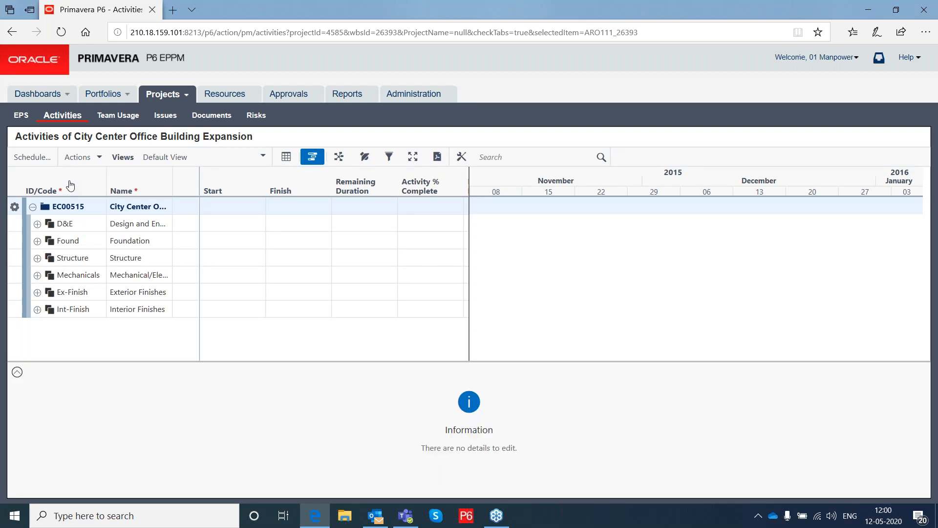
{"action": "left_click", "coordinate": [97, 162]}
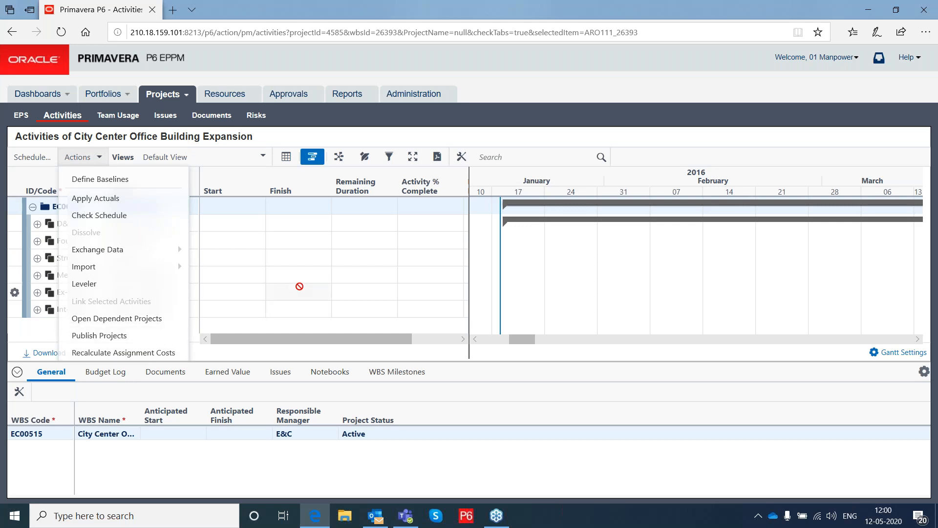
{"action": "left_click", "coordinate": [296, 271]}
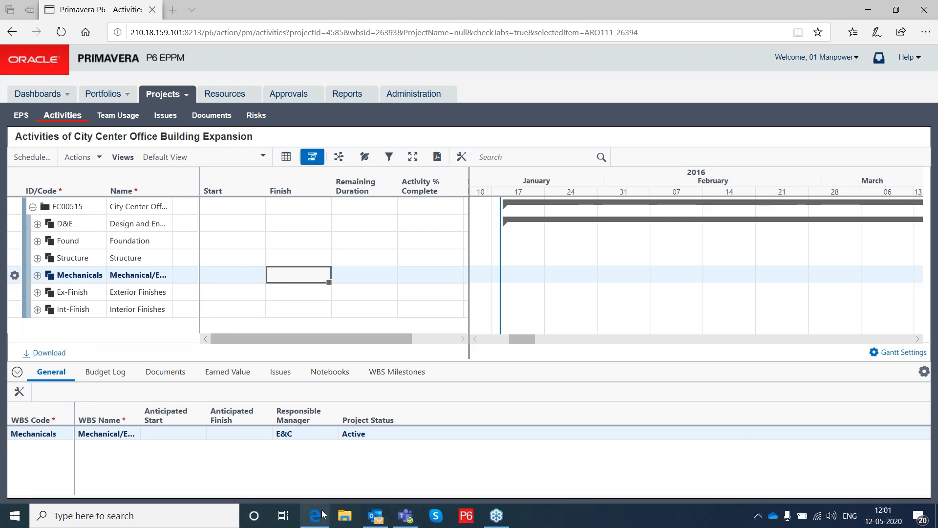
Open the resource administration, and in the enterprise data review the entries available in the Global and Resources categories.
{"action": "mouse_move", "coordinate": [315, 516]}
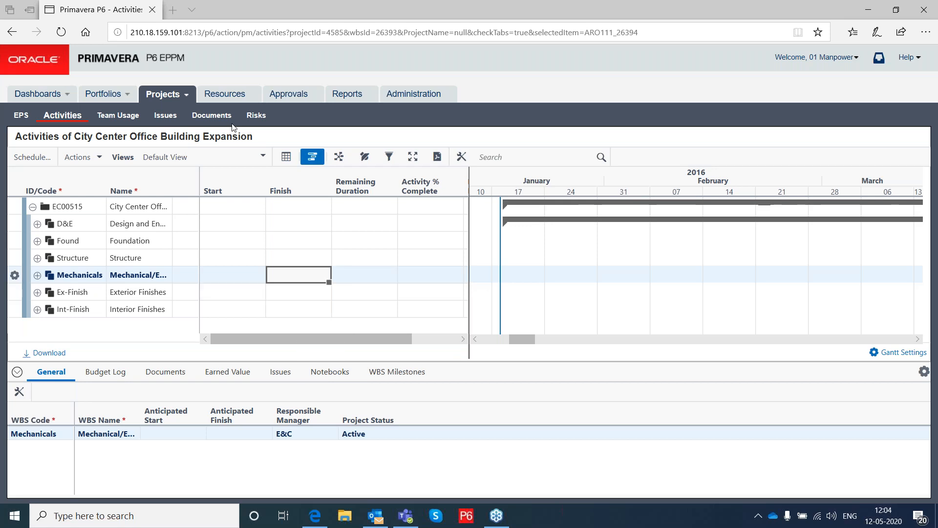
{"action": "left_click", "coordinate": [218, 96]}
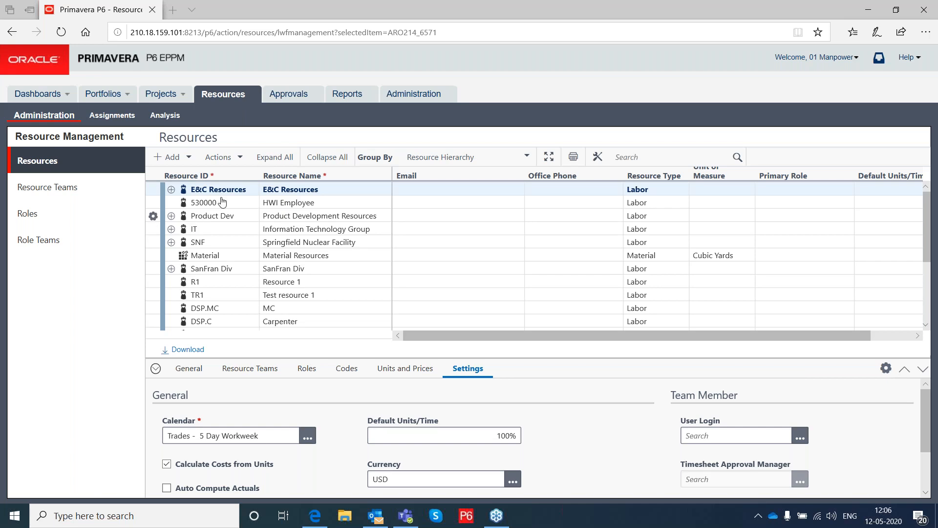
{"action": "left_click", "coordinate": [419, 95]}
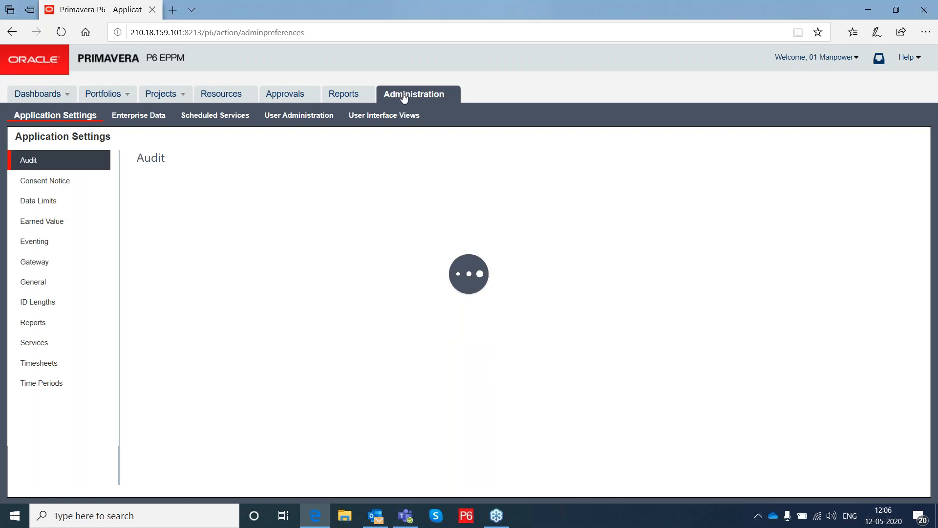
{"action": "left_click", "coordinate": [139, 117]}
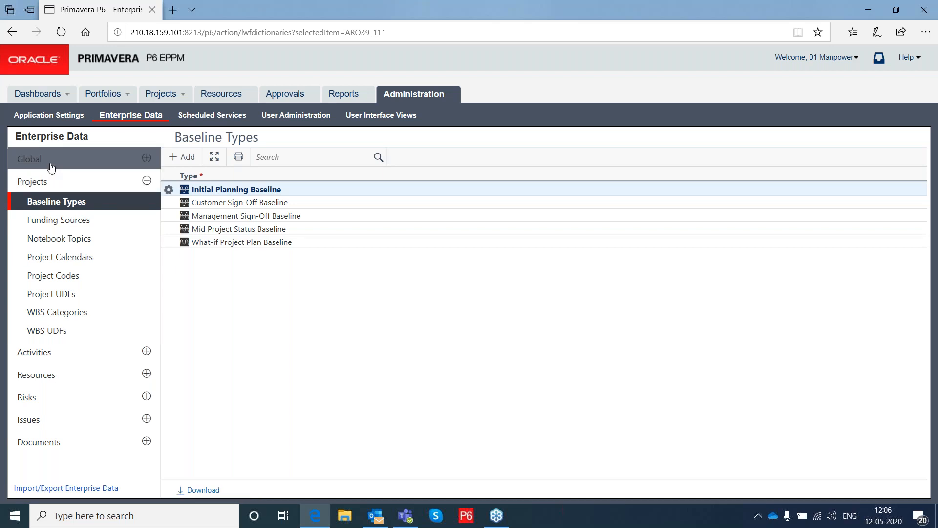
{"action": "left_click", "coordinate": [34, 158]}
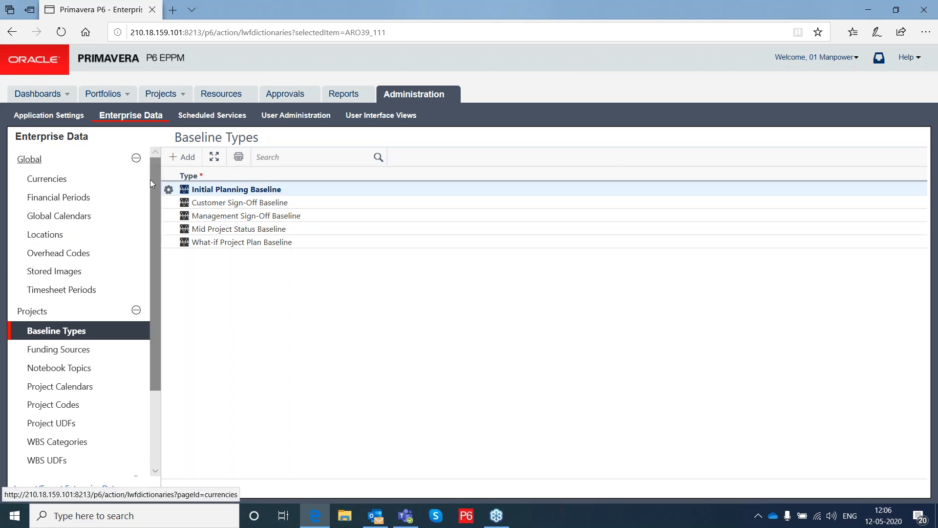
{"action": "left_click", "coordinate": [137, 159]}
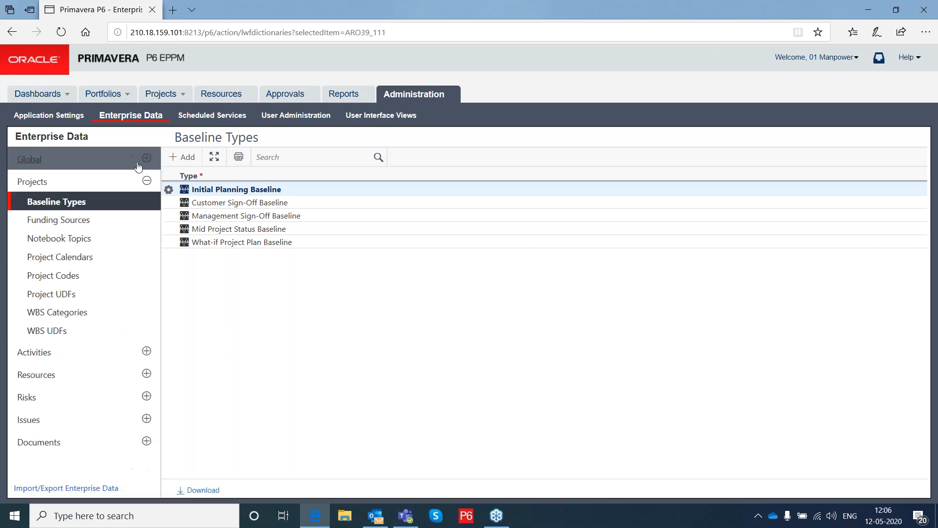
{"action": "left_click", "coordinate": [147, 374]}
{"action": "scroll", "coordinate": [147, 376], "scroll_direction": "down", "scroll_amount": 2}
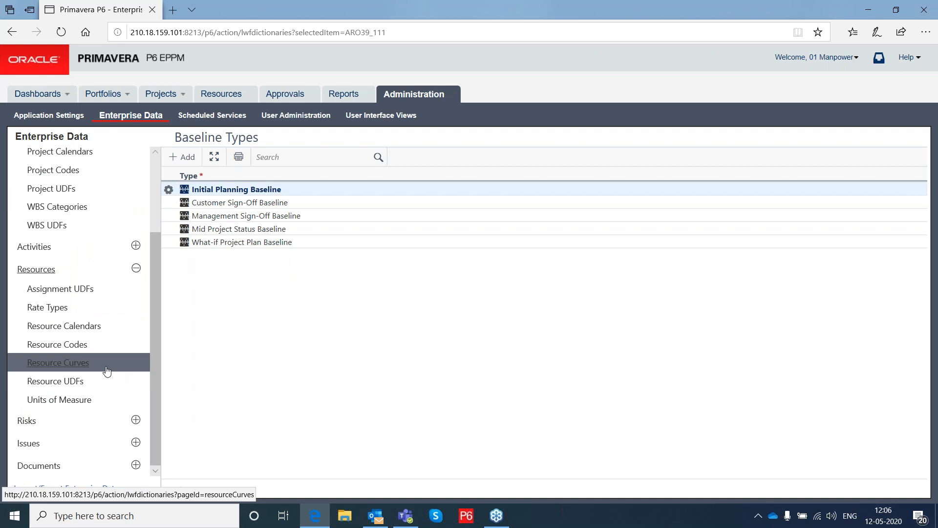
{"action": "scroll", "coordinate": [107, 372], "scroll_direction": "up", "scroll_amount": 3}
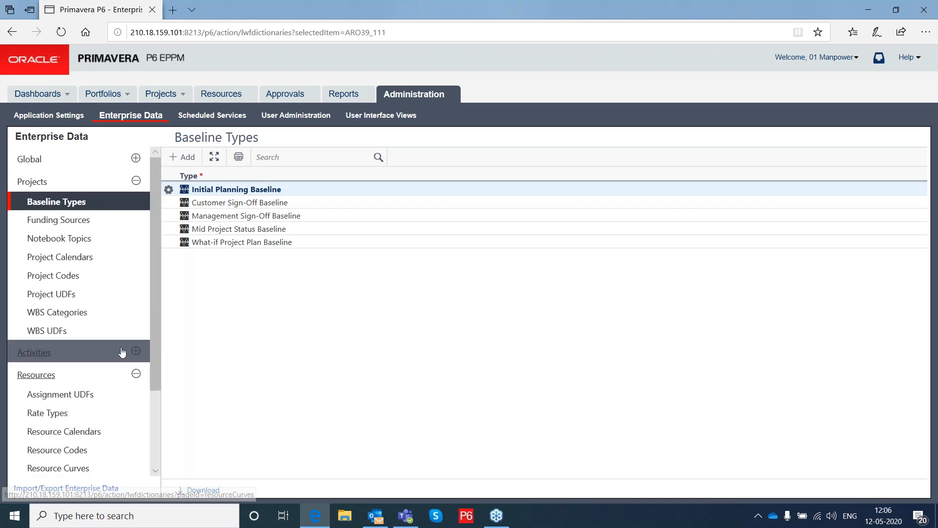
Open the Cost Accounts list among the Activities enterprise data and check the description field of cost account 00100.
{"action": "left_click", "coordinate": [137, 352]}
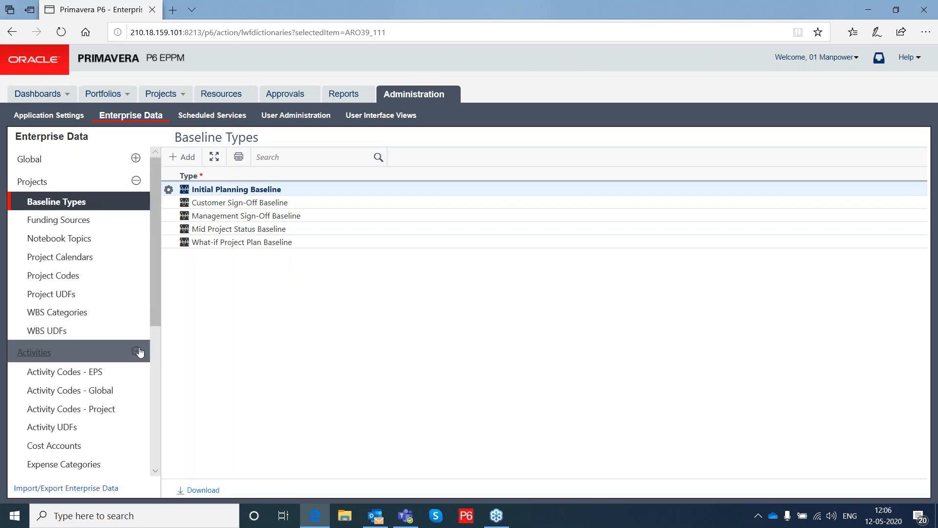
{"action": "scroll", "coordinate": [139, 351], "scroll_direction": "down", "scroll_amount": 2}
{"action": "left_click", "coordinate": [57, 347]}
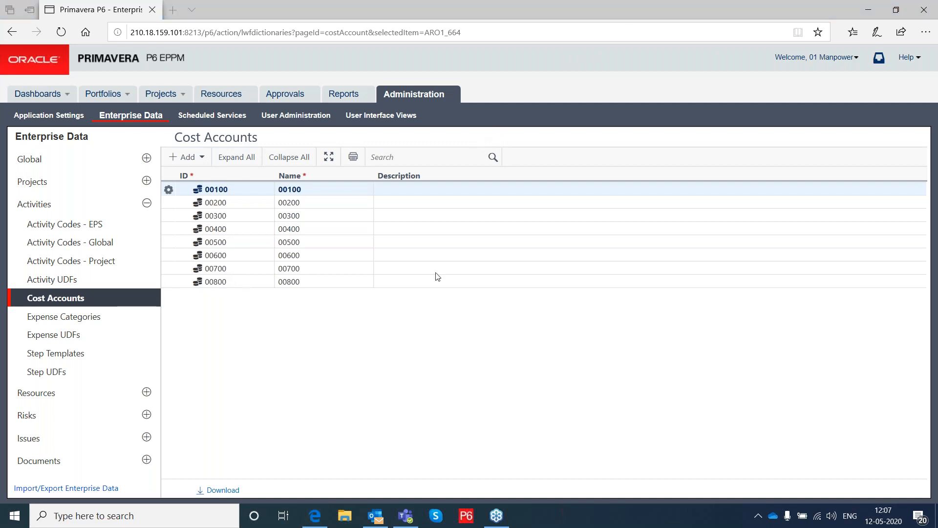
{"action": "left_click", "coordinate": [425, 189]}
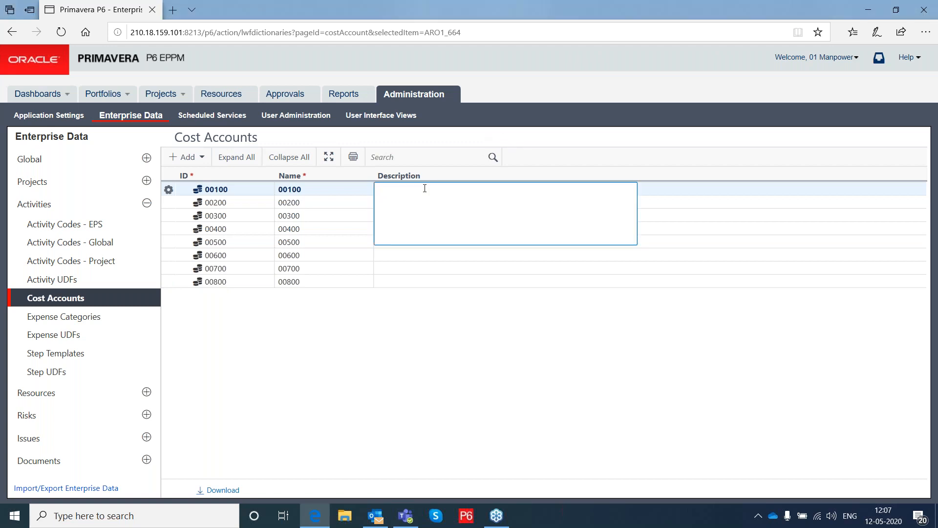
{"action": "left_click", "coordinate": [563, 84]}
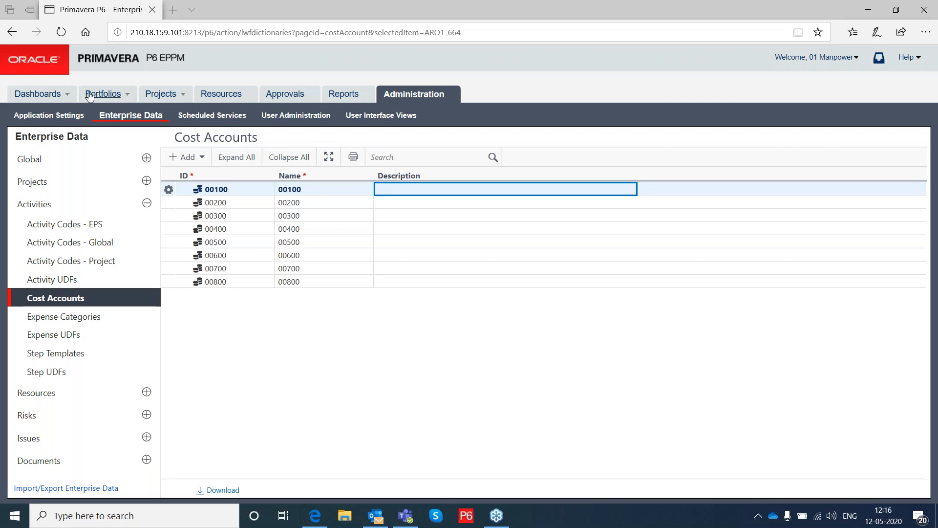
View the Construction dashboard and return to the enterprise project structure of the projects.
{"action": "left_click", "coordinate": [38, 94]}
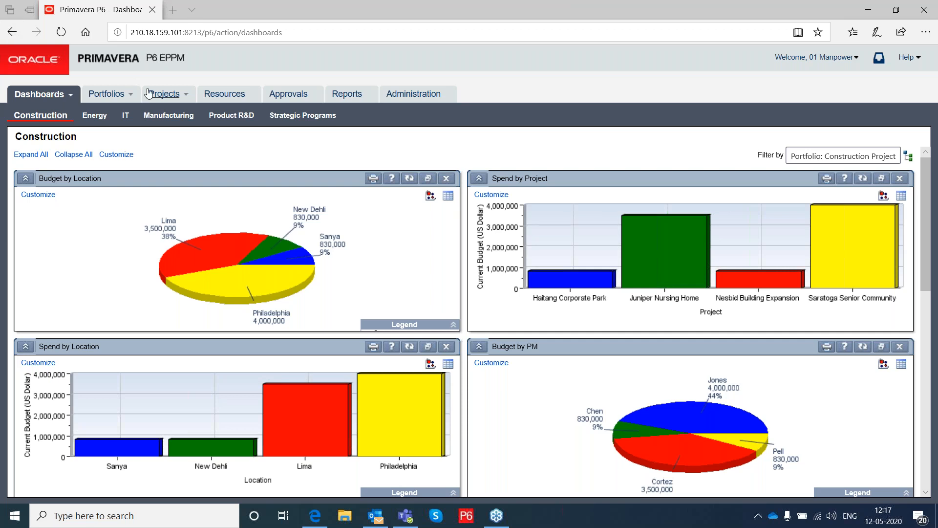
{"action": "left_click", "coordinate": [168, 98]}
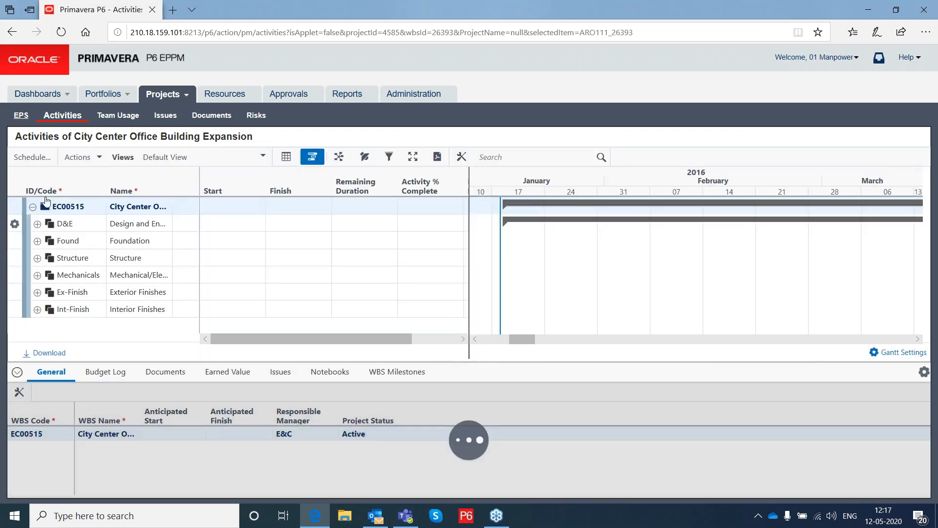
{"action": "left_click", "coordinate": [21, 117]}
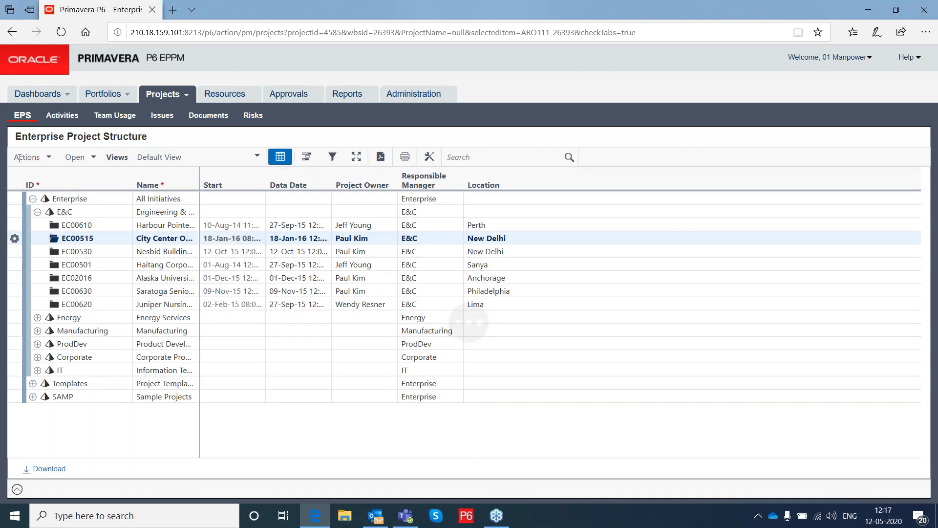
Review the rate type options for new assignments in the project preferences of EC00515 and close them without saving.
{"action": "right_click", "coordinate": [81, 240]}
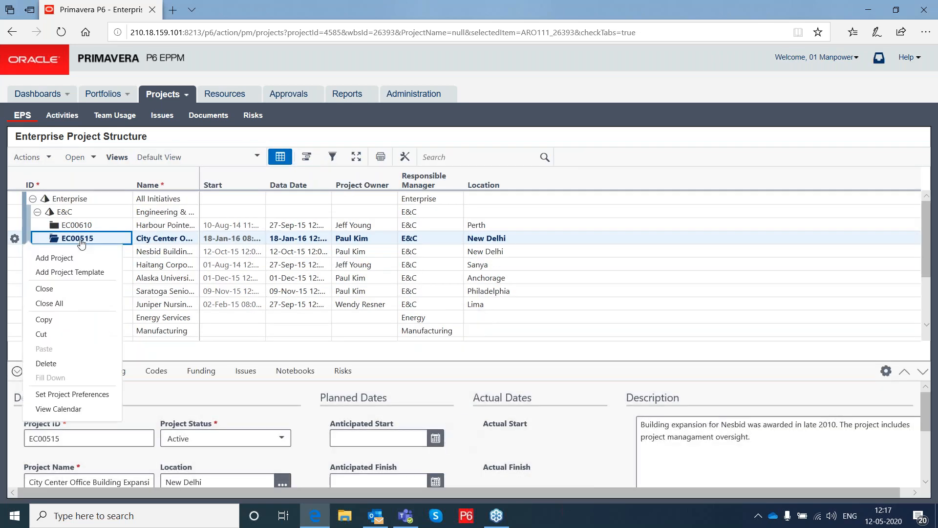
{"action": "left_click", "coordinate": [91, 395]}
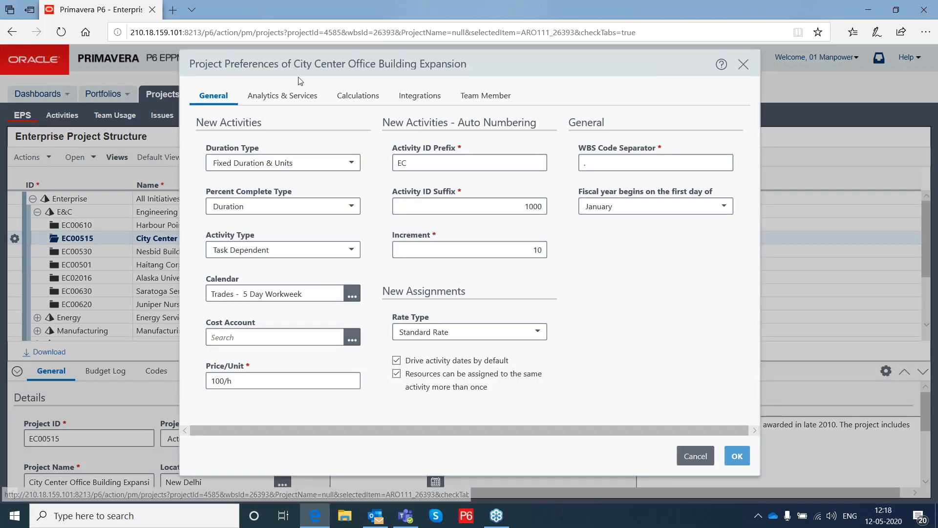
{"action": "left_click", "coordinate": [537, 332]}
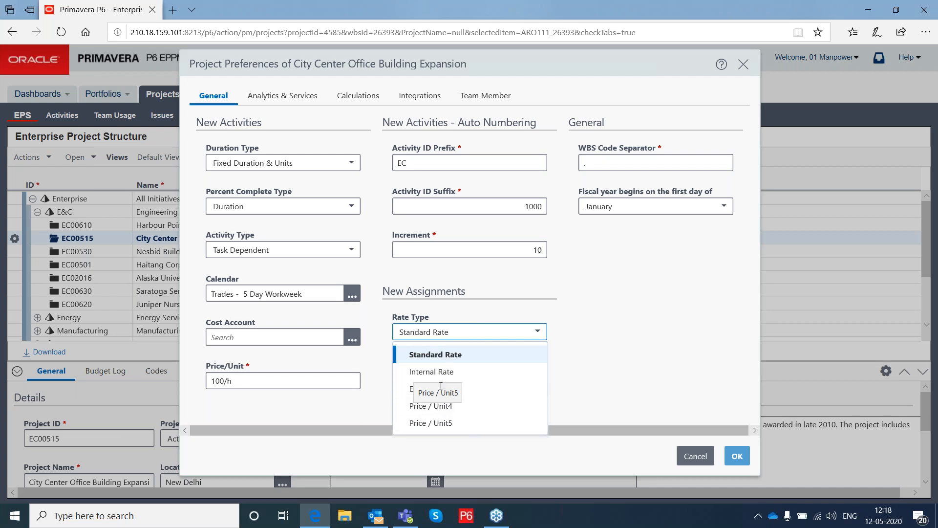
{"action": "left_click", "coordinate": [584, 360]}
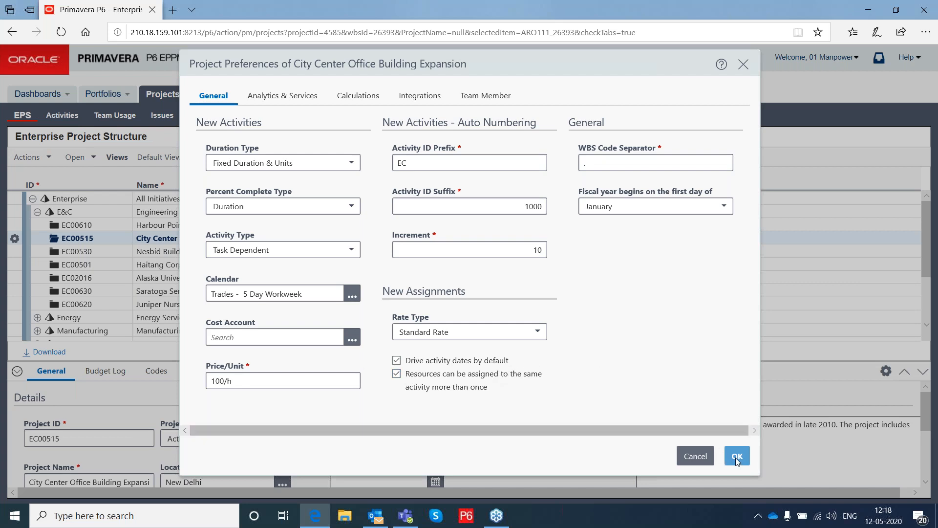
{"action": "left_click", "coordinate": [693, 460]}
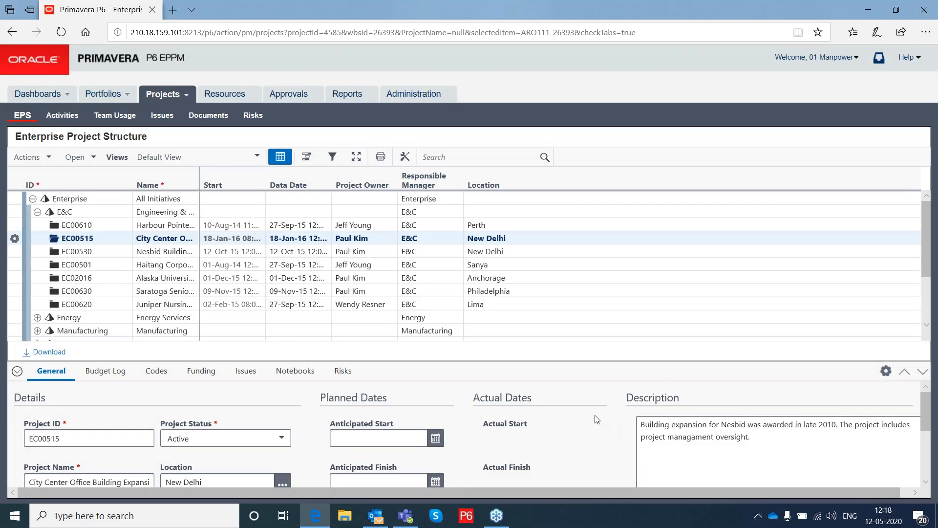